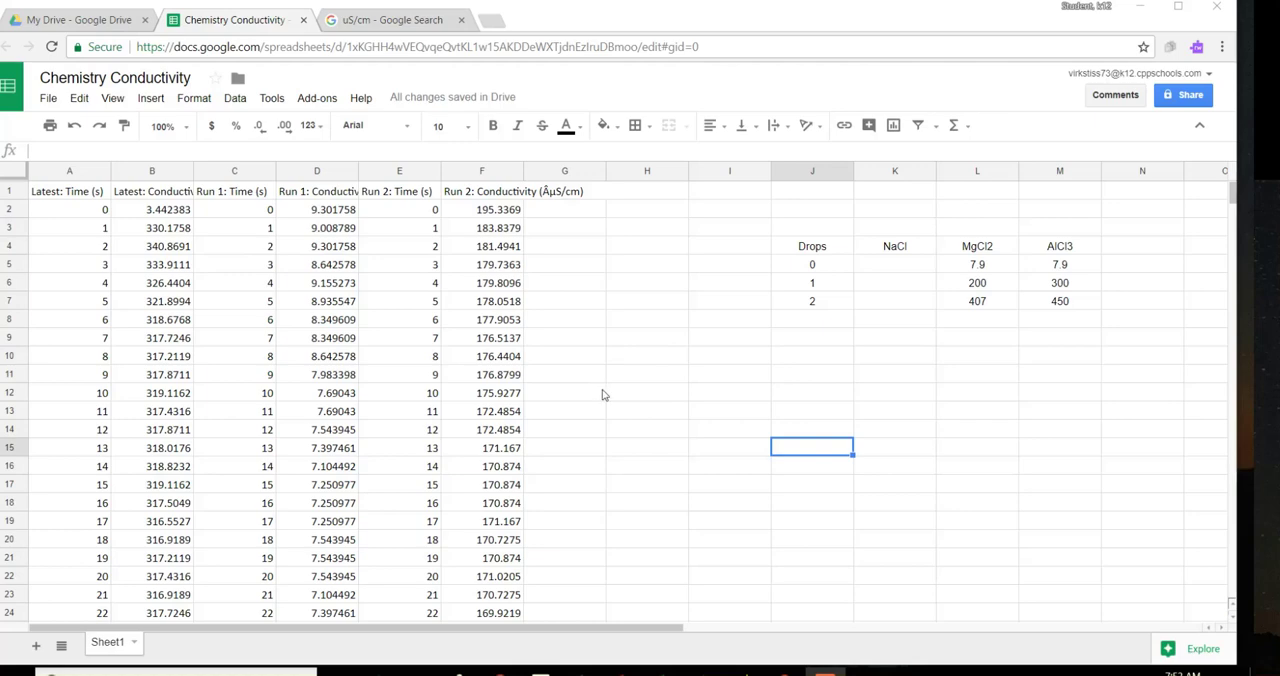
Step: Review the time and conductivity readings recorded in the Latest, Run 1 and Run 2 columns
scroll(603, 395, "down", 2)
scroll(603, 395, "up", 2)
scroll(603, 395, "down", 2)
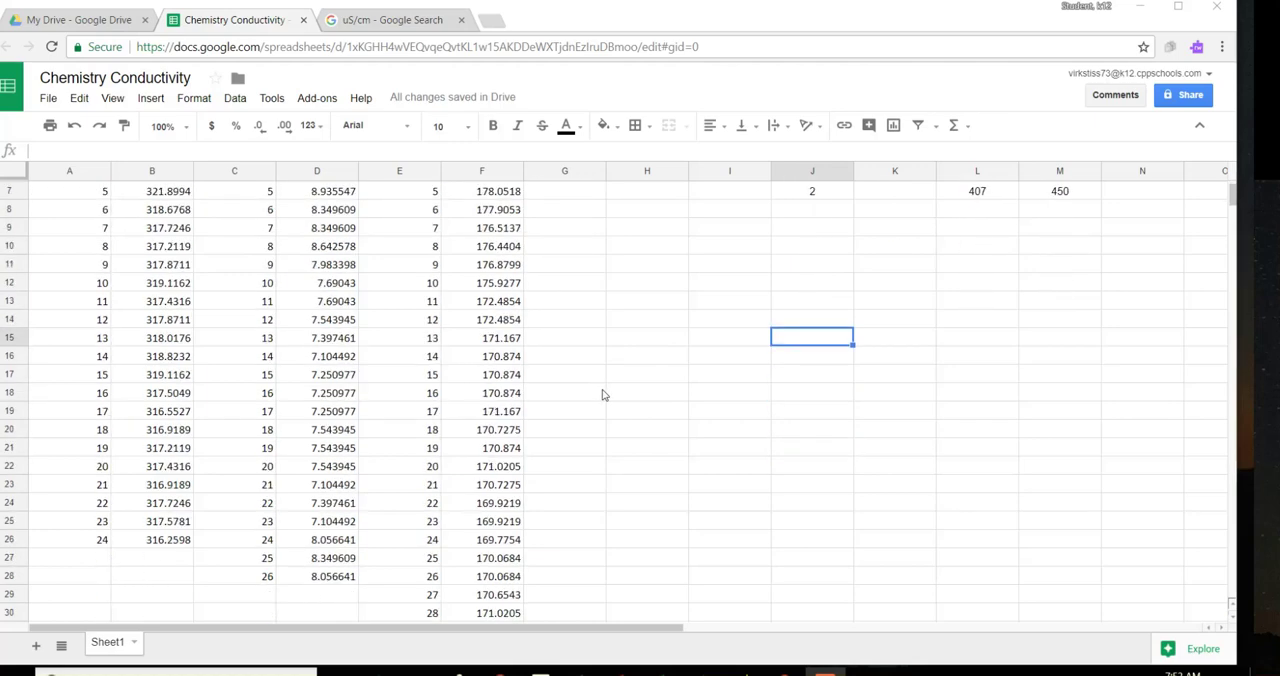
scroll(603, 395, "down", 1)
scroll(605, 418, "up", 3)
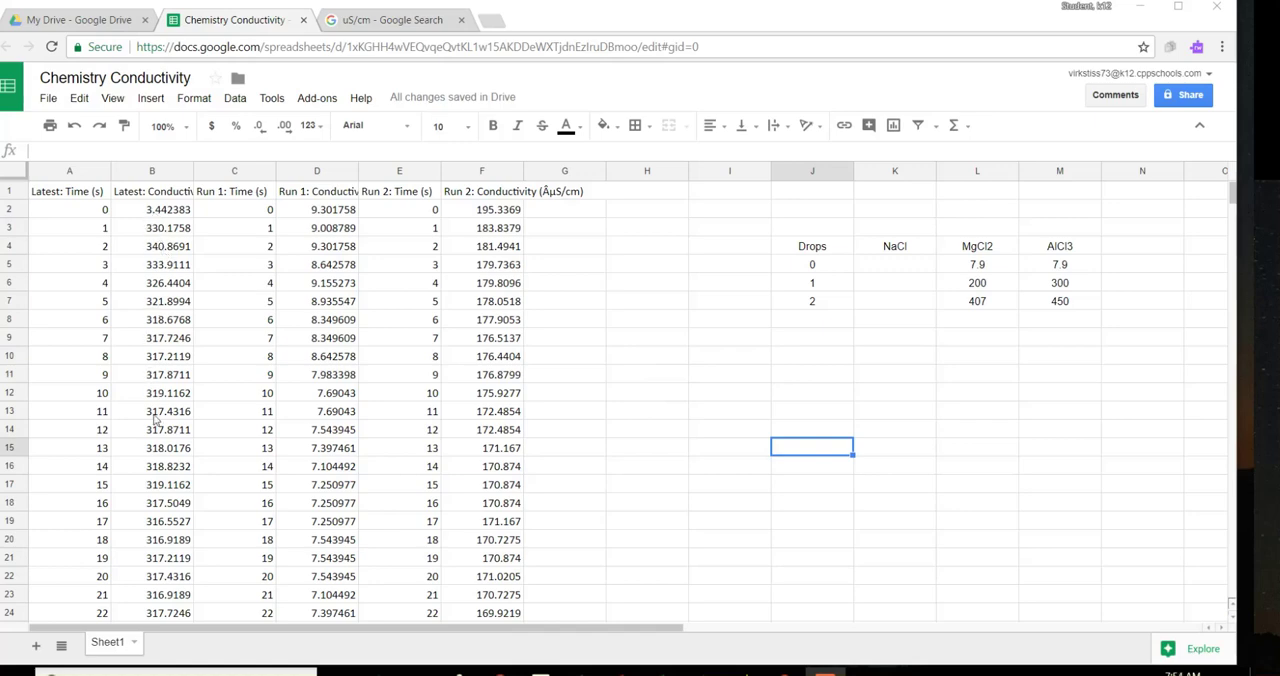
scroll(157, 476, "down", 2)
scroll(163, 484, "up", 2)
Step: Calculate the average of all the Latest conductivity readings, B2:B26, in cell B27
left_click_drag(145, 212, 183, 563)
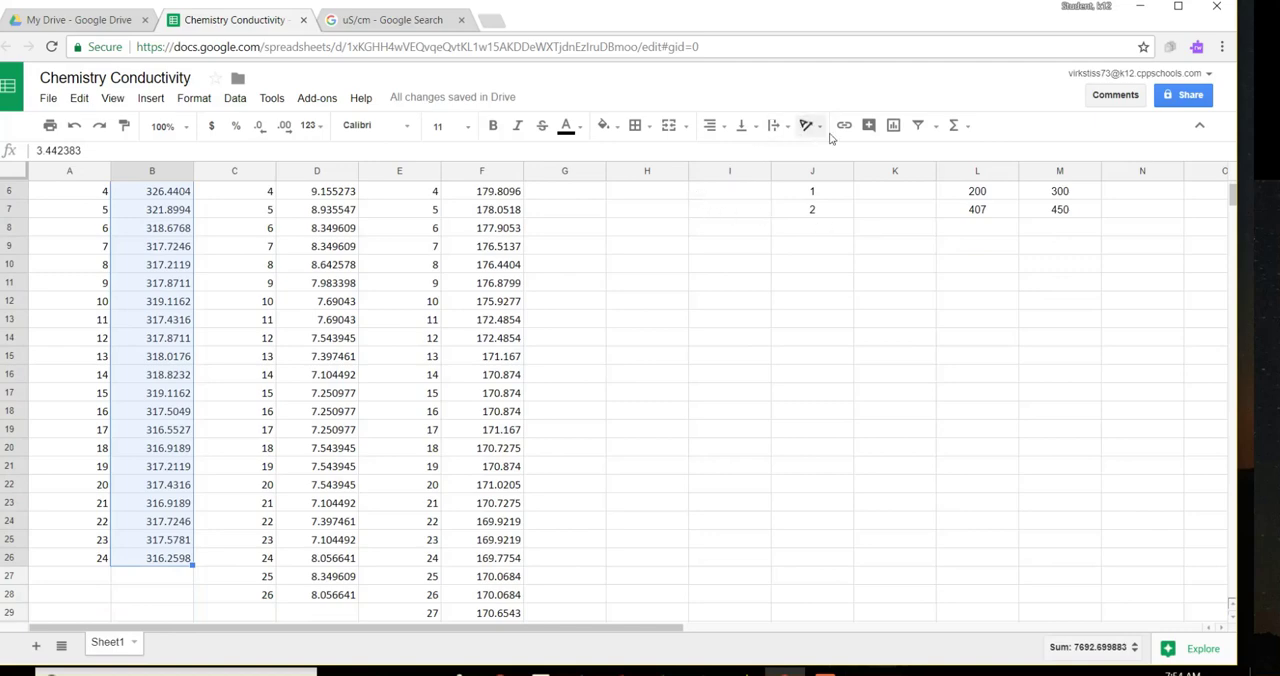
left_click(963, 128)
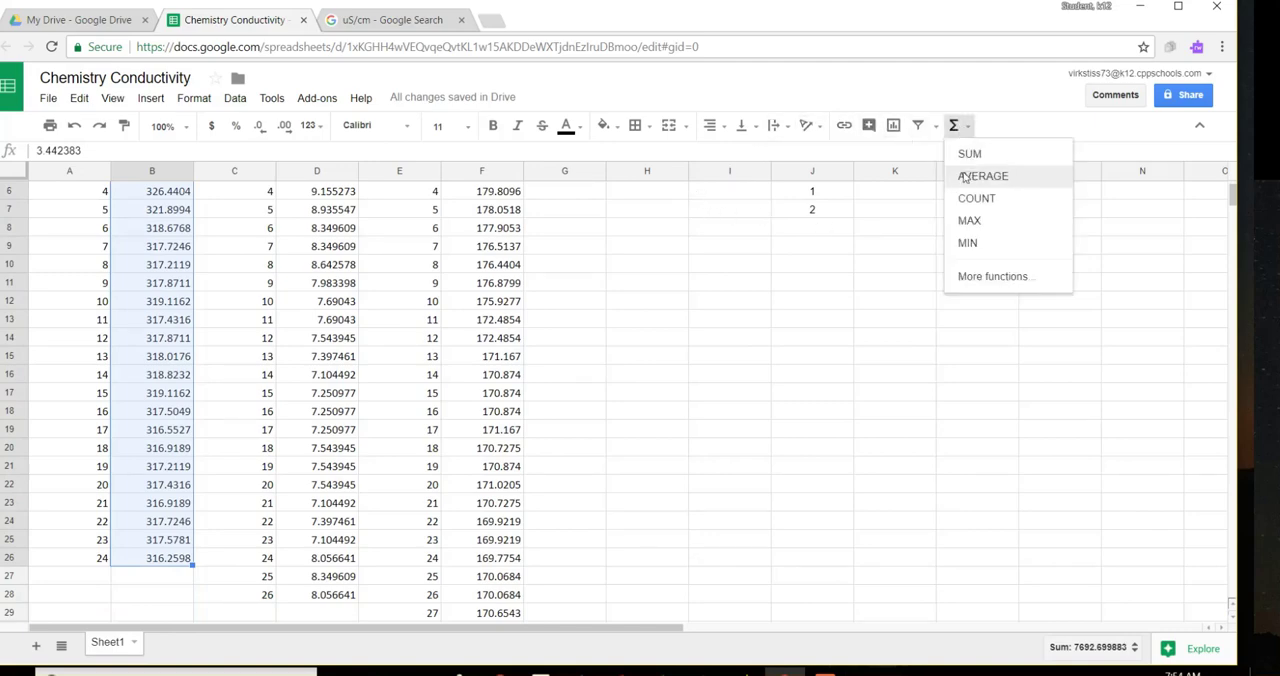
left_click(964, 176)
left_click(139, 598)
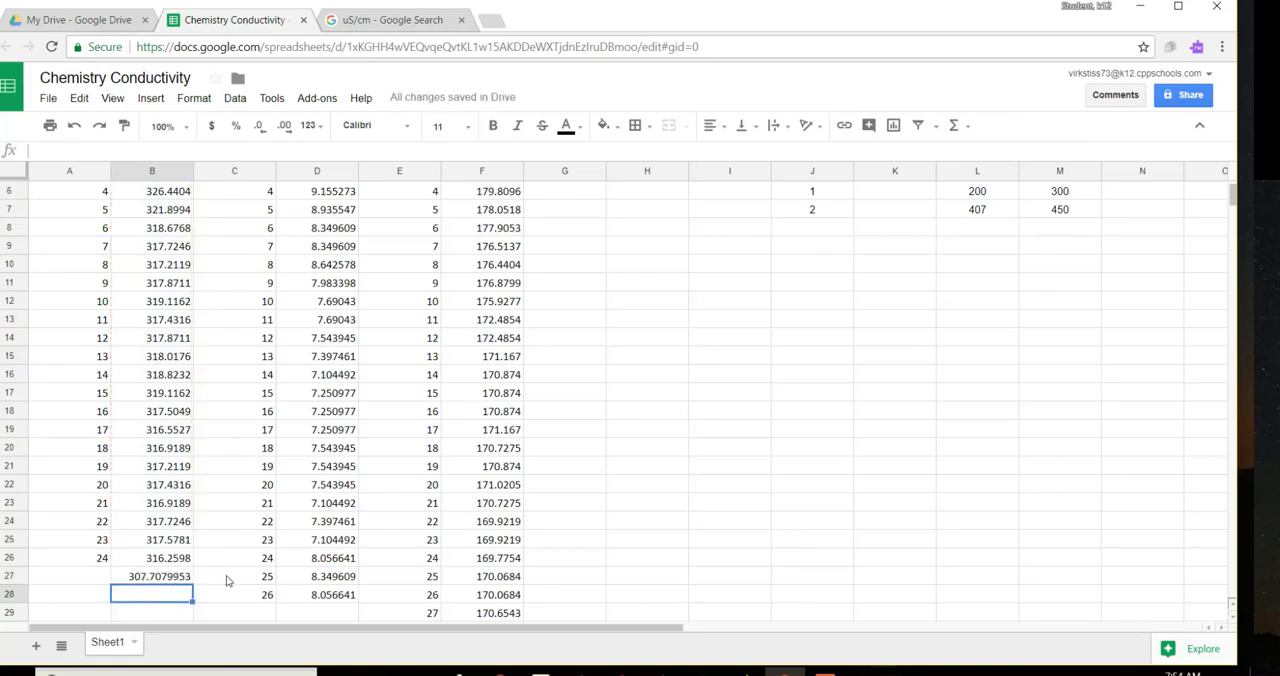
Step: Undo the average calculated below the Latest conductivity readings
scroll(228, 578, "up", 3)
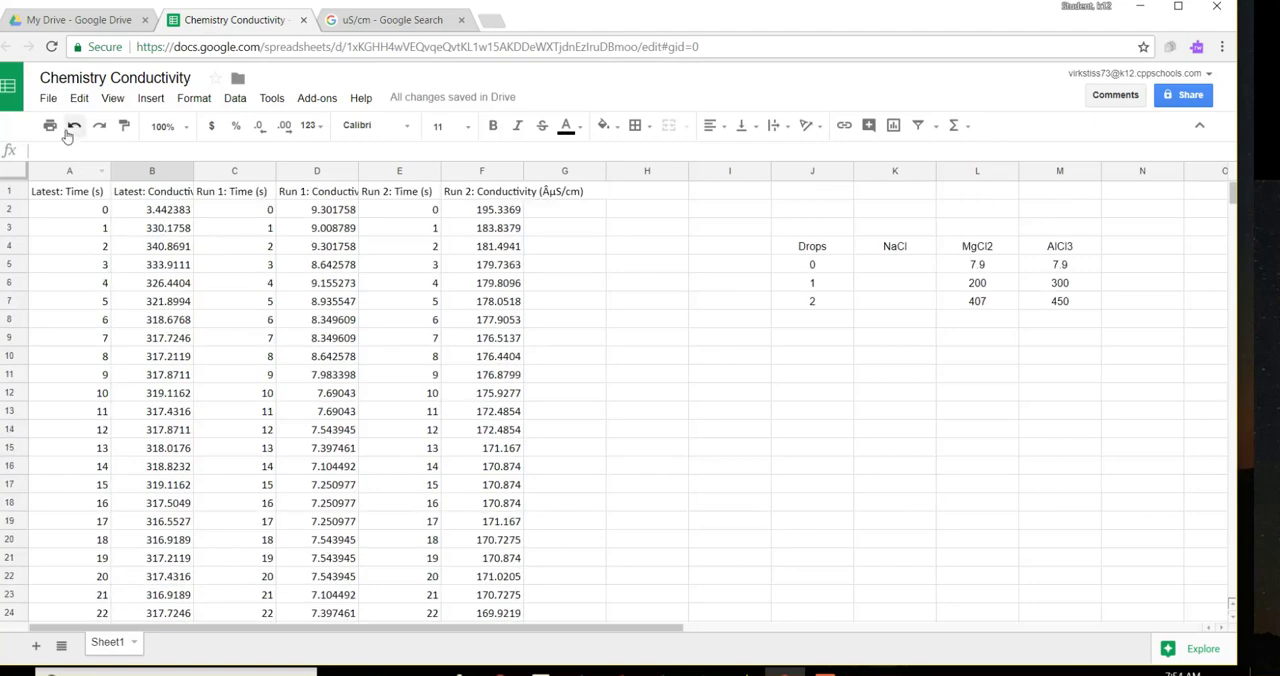
key("ctrl+z")
scroll(228, 432, "up", 2)
Step: Delete the unstable Latest time and conductivity readings for seconds 2 to 5 in A4:B7
scroll(166, 374, "down", 2)
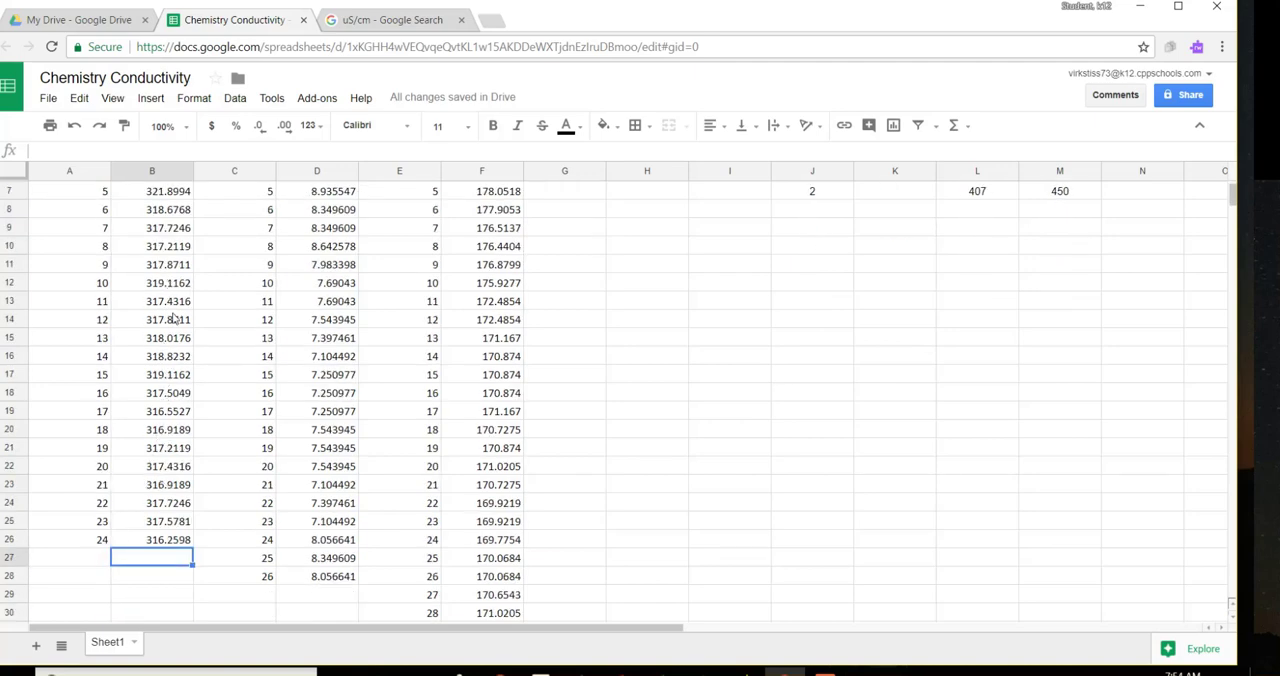
scroll(222, 386, "up", 1)
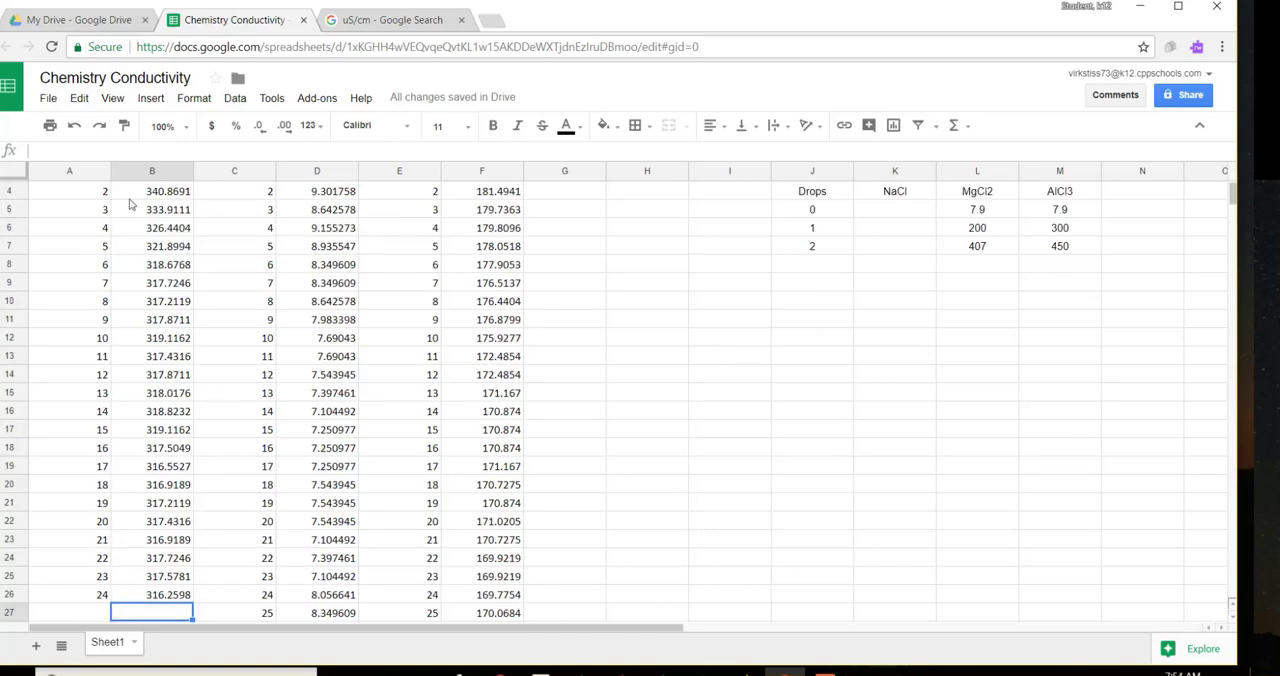
left_click_drag(100, 191, 183, 255)
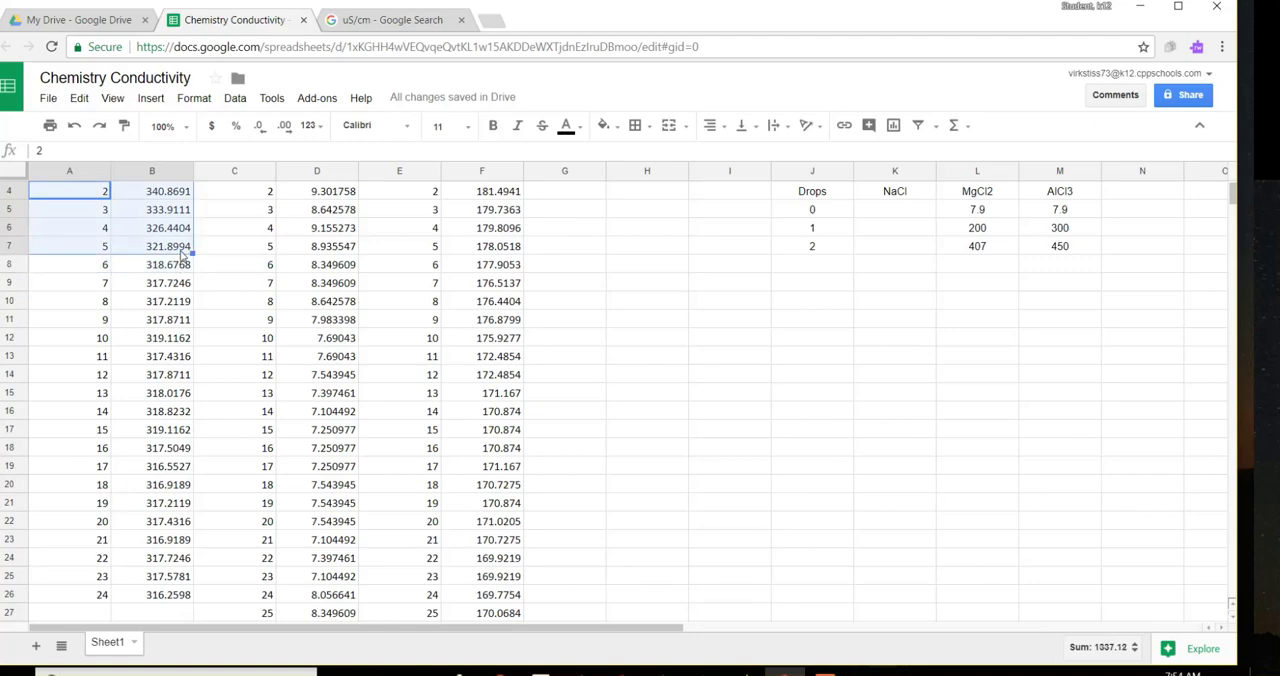
key("Delete")
left_click(234, 287)
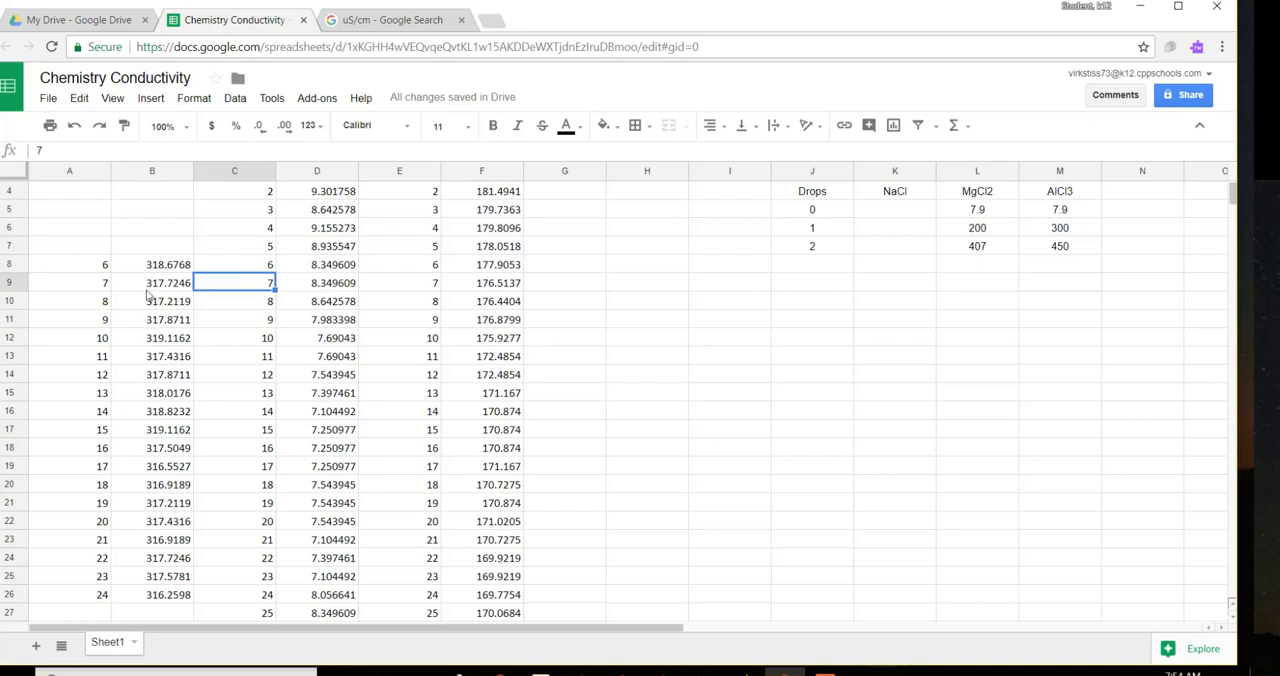
Step: Calculate the average of the Latest conductivity readings in B8:B26, placing it in cell B27
left_click_drag(140, 266, 138, 595)
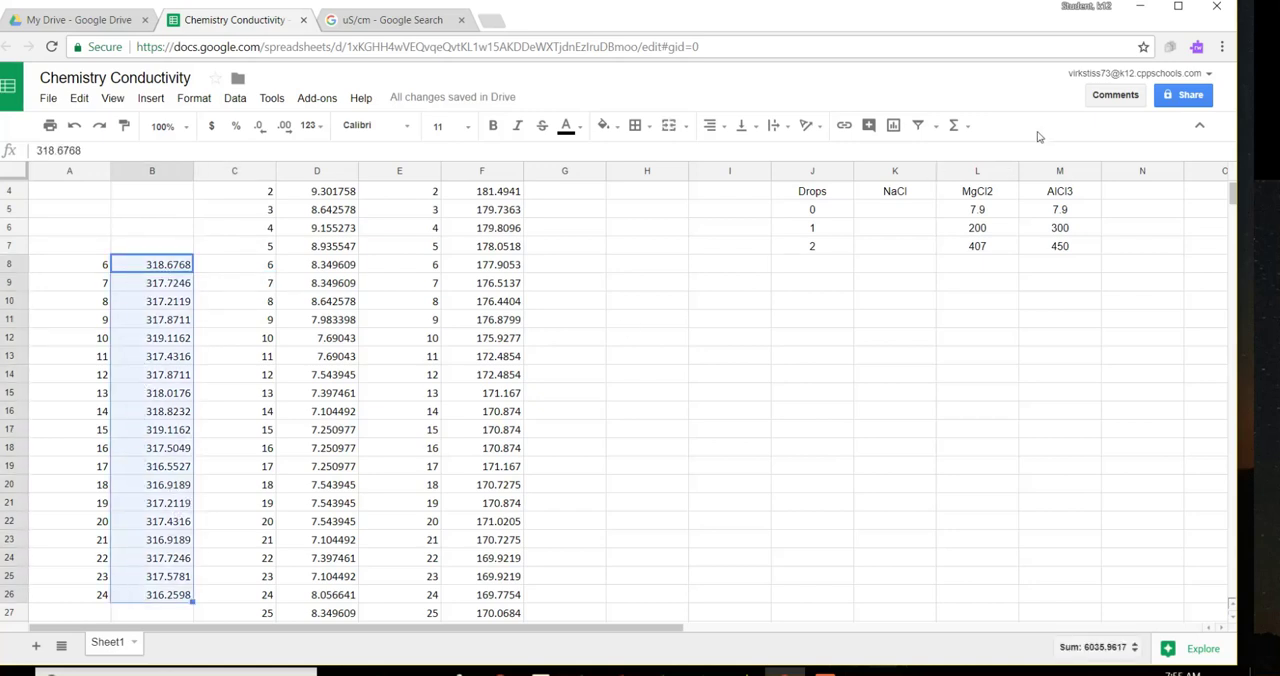
left_click(969, 132)
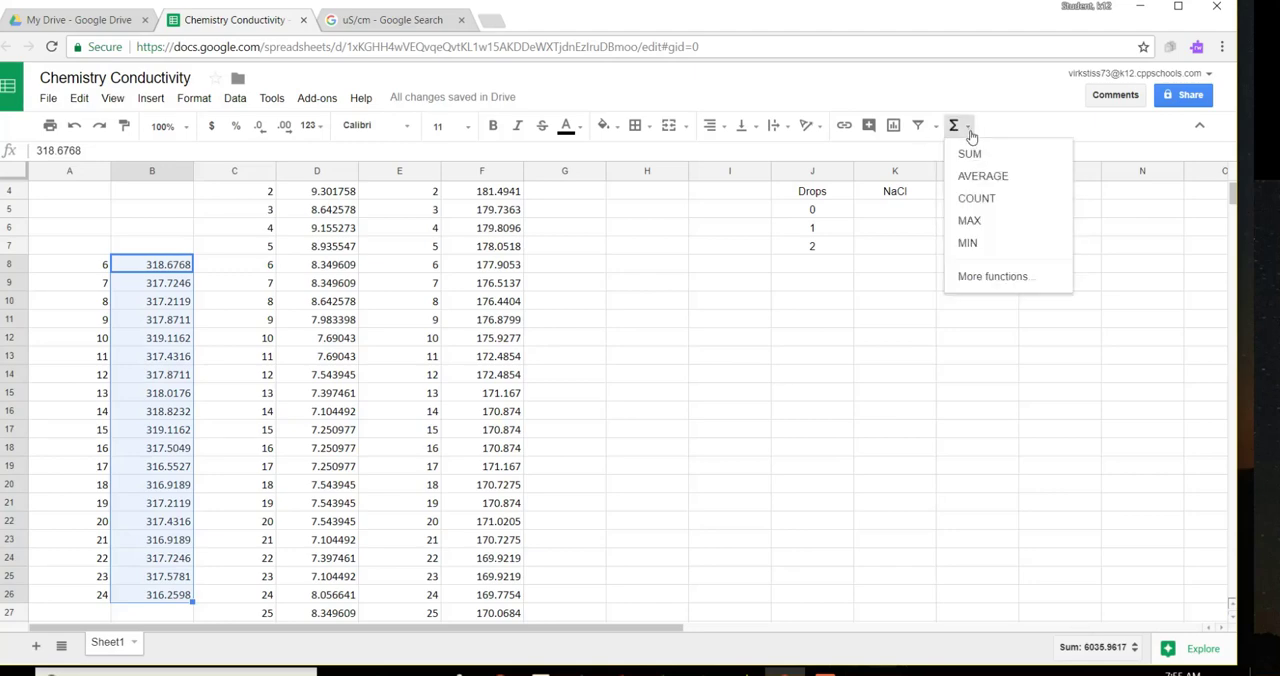
left_click(975, 177)
scroll(730, 358, "down", 1)
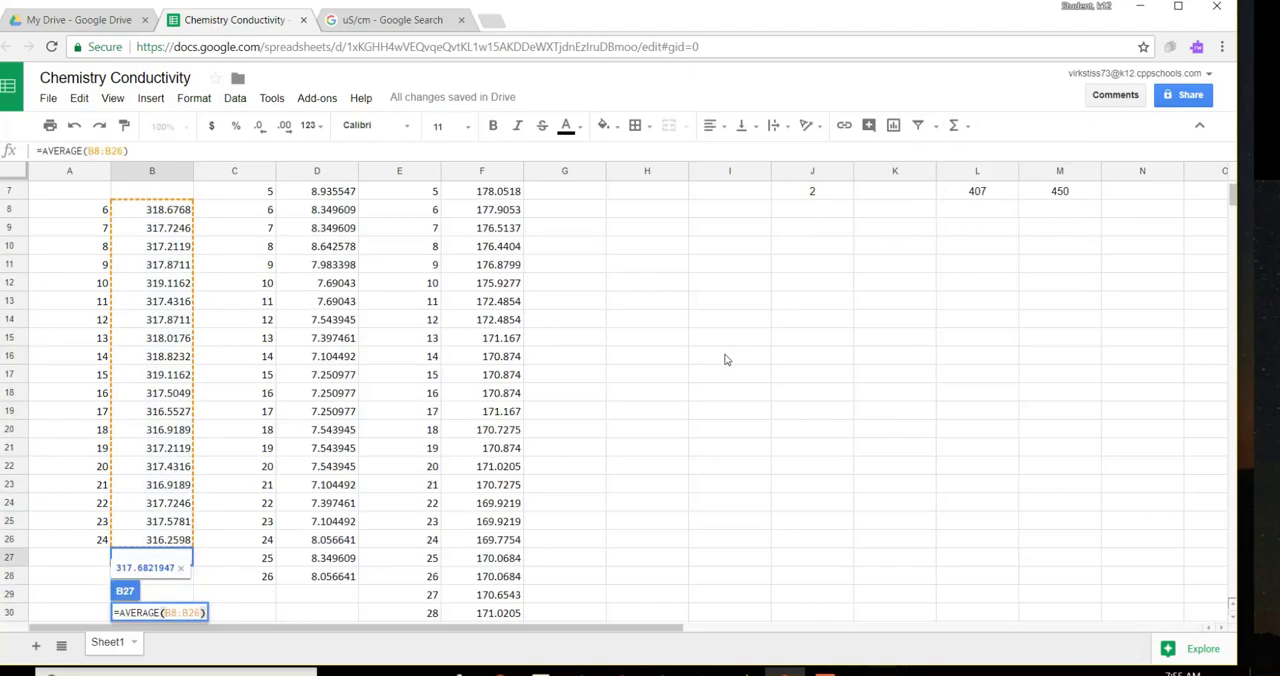
scroll(563, 408, "down", 1)
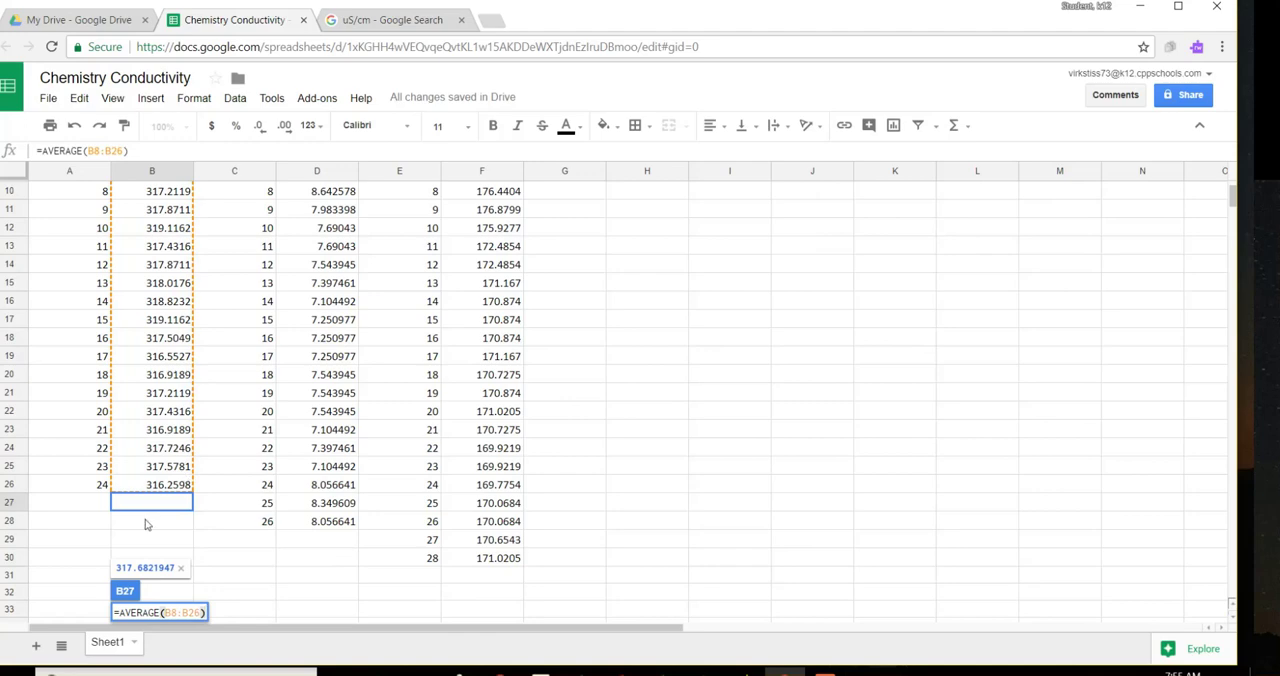
key("Return")
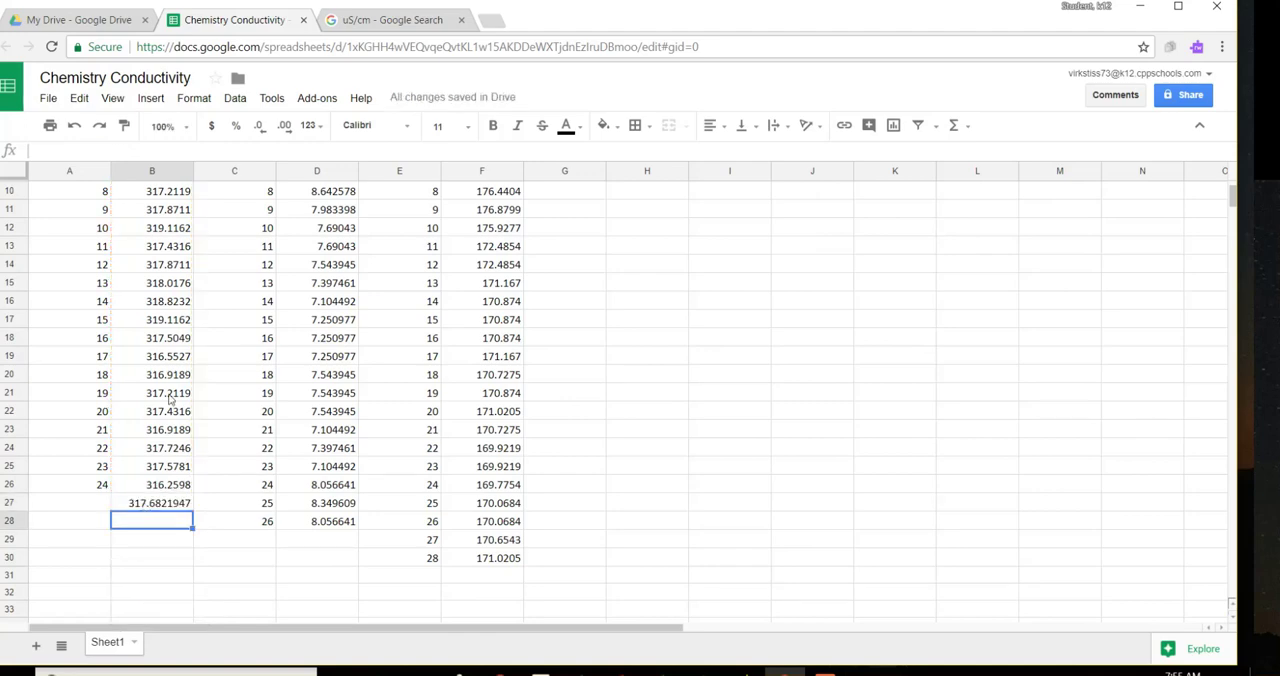
Step: Delete the Run 1 conductivity readings for seconds 0 to 5 in D2:D7
scroll(178, 370, "up", 3)
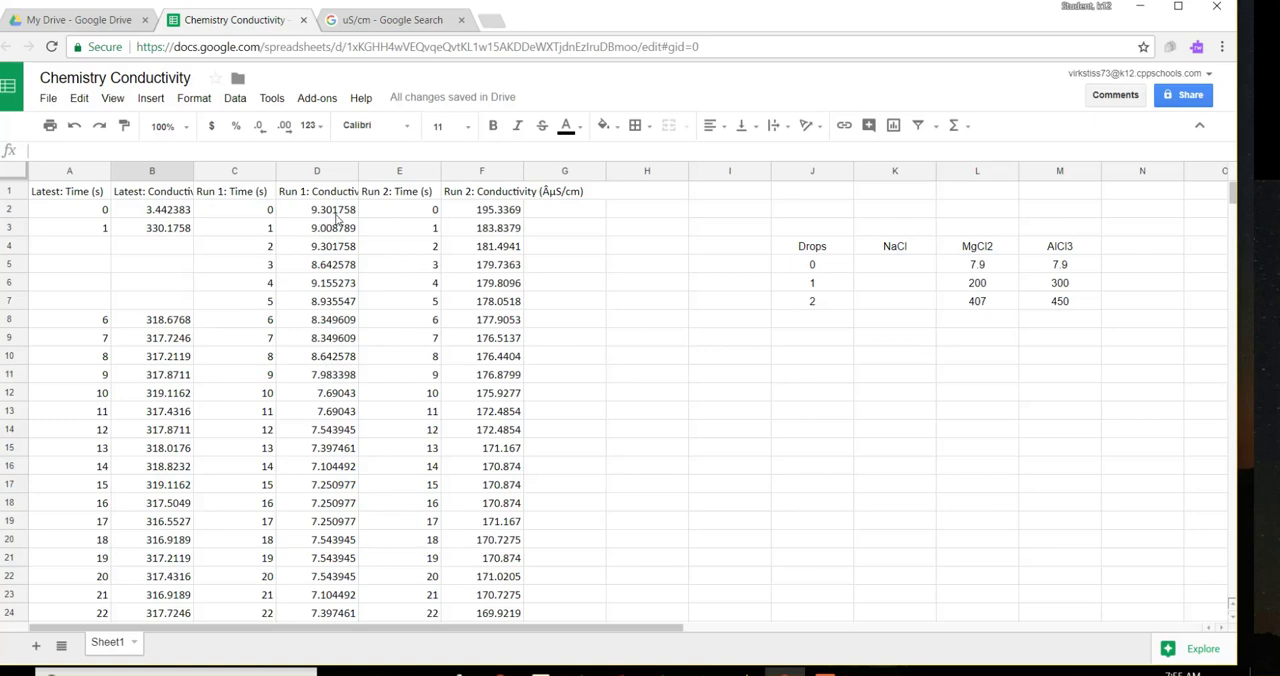
scroll(379, 297, "down", 1)
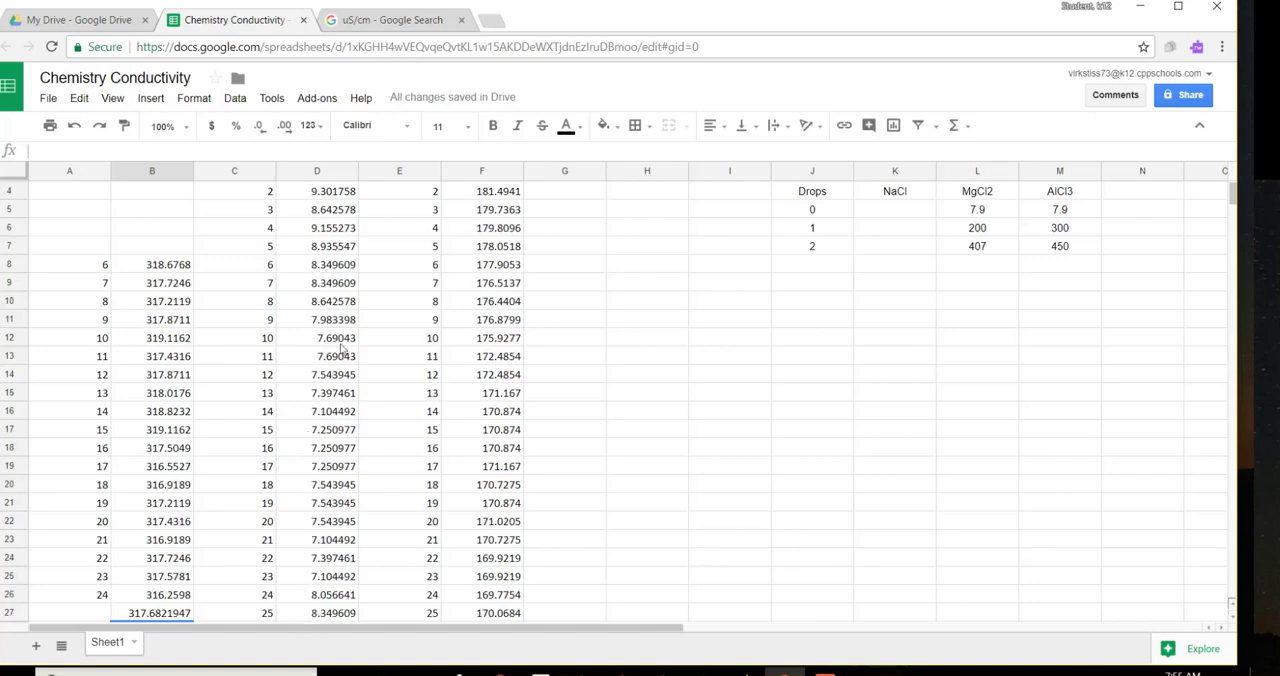
scroll(380, 341, "up", 1)
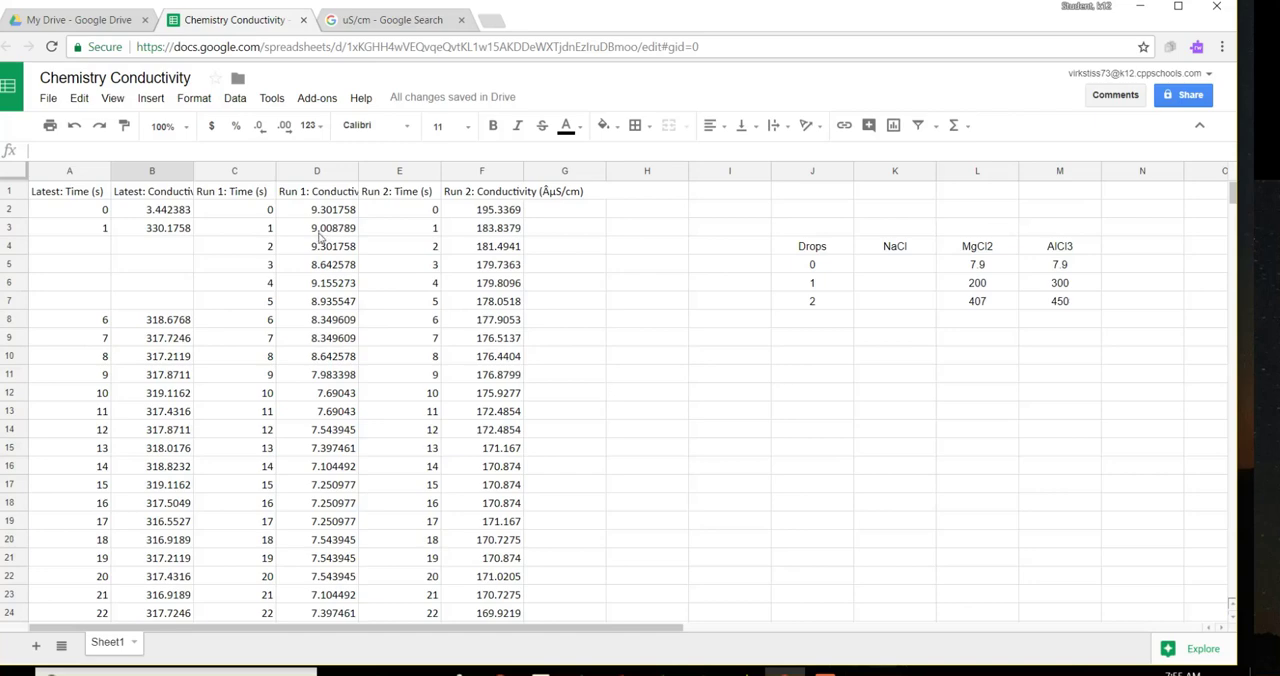
scroll(333, 372, "down", 1)
key("Down")
scroll(333, 372, "up", 2)
left_click_drag(295, 213, 306, 302)
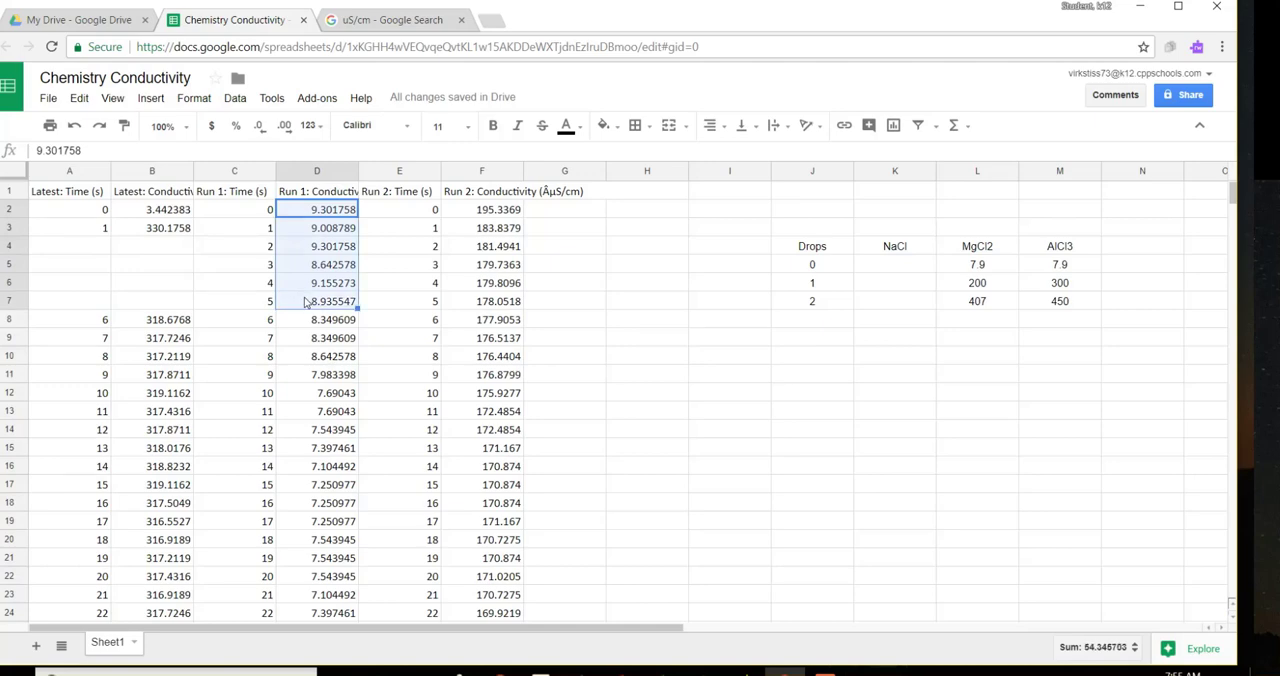
key("Delete")
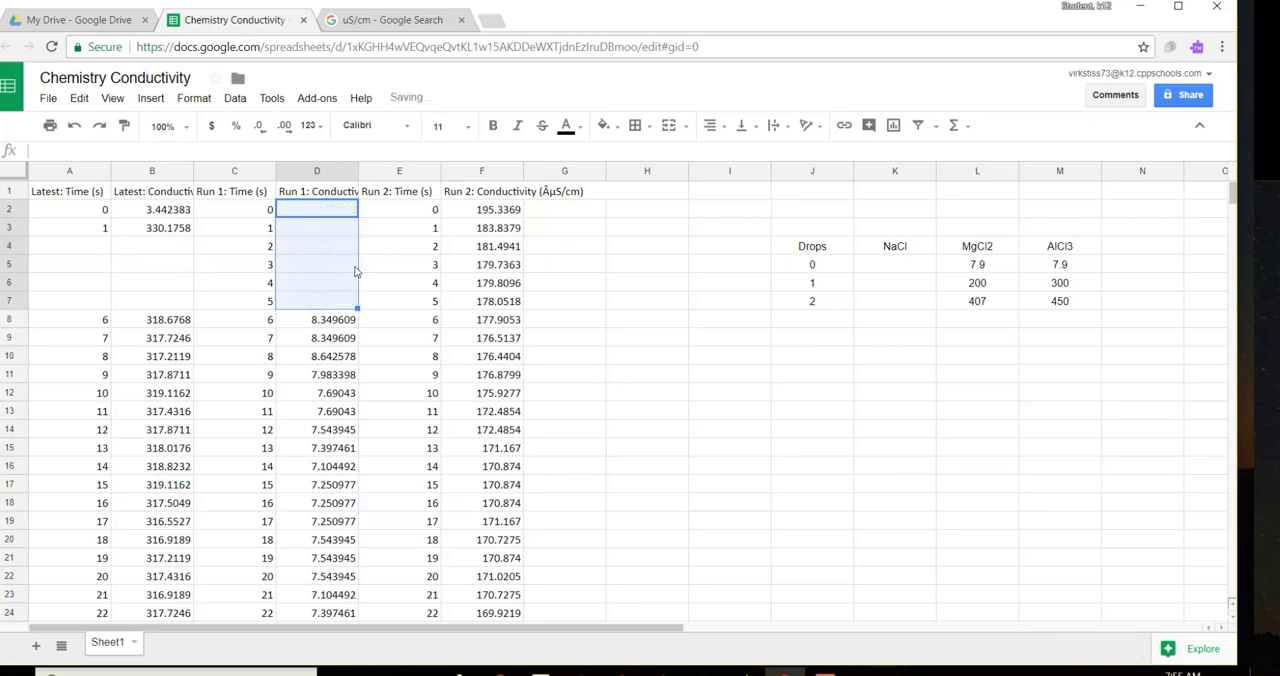
Step: Calculate the average of the Run 1 conductivity readings in D8:D28, placing it in cell D29
scroll(395, 300, "down", 1)
left_click(395, 300)
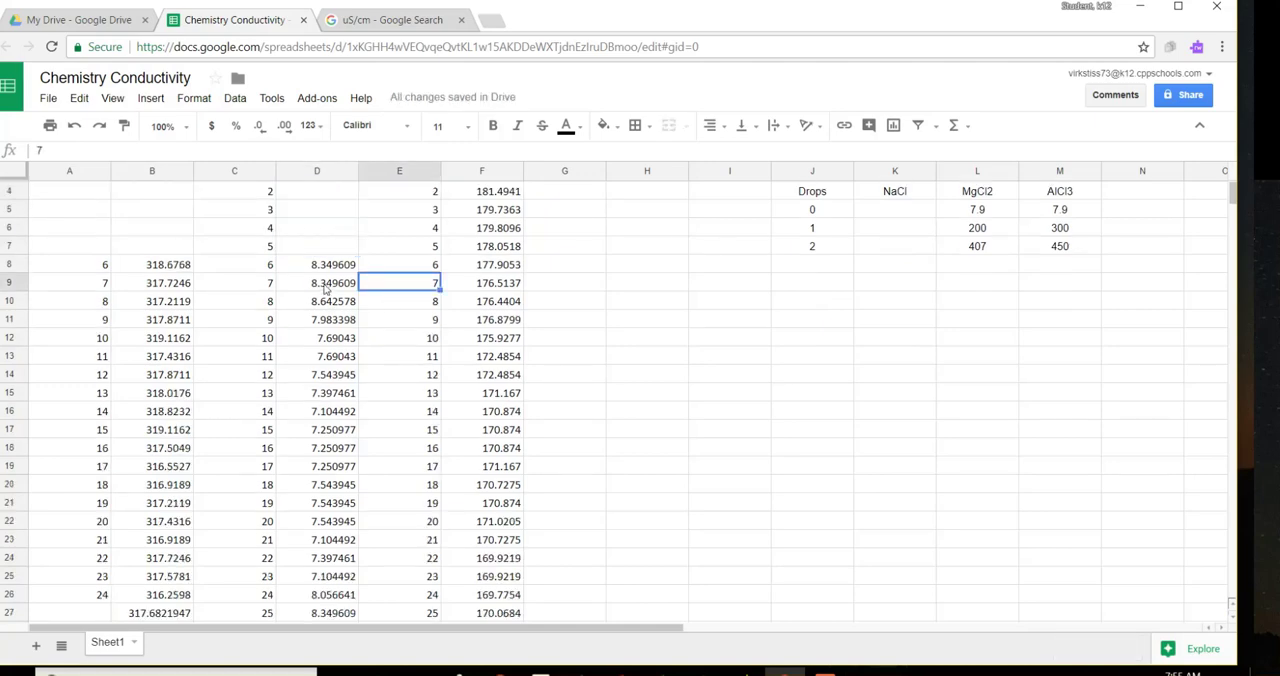
left_click_drag(313, 269, 329, 521)
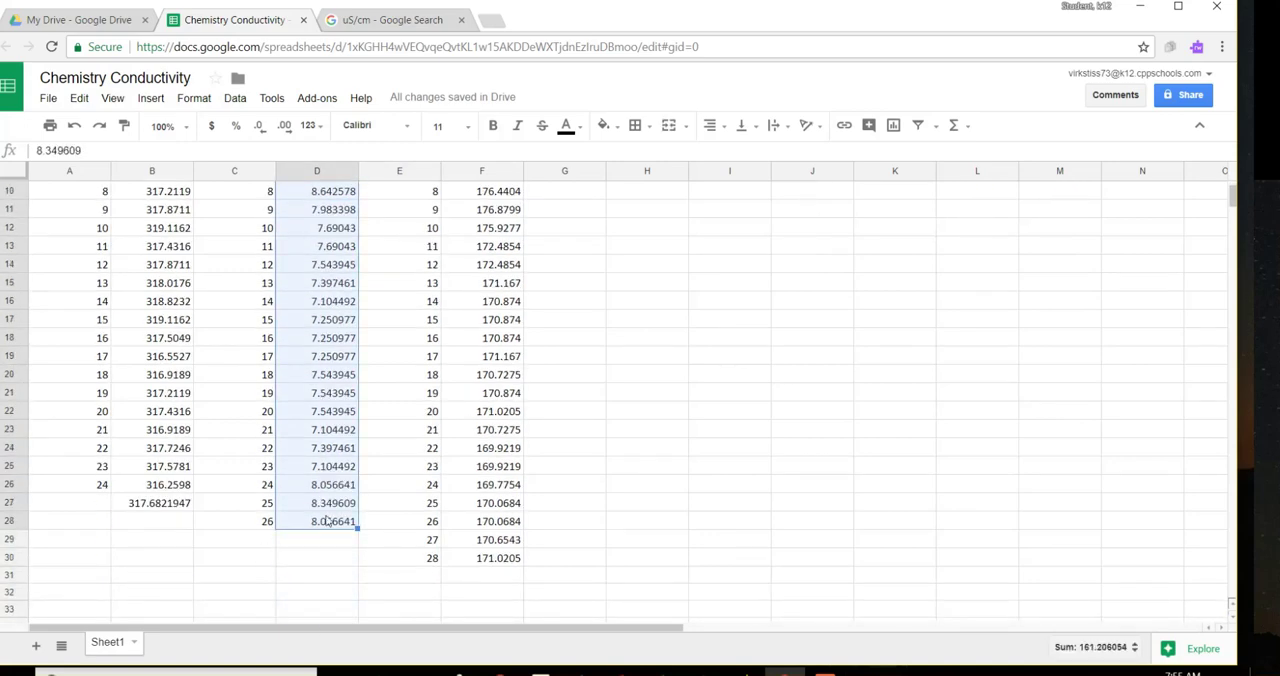
left_click(966, 127)
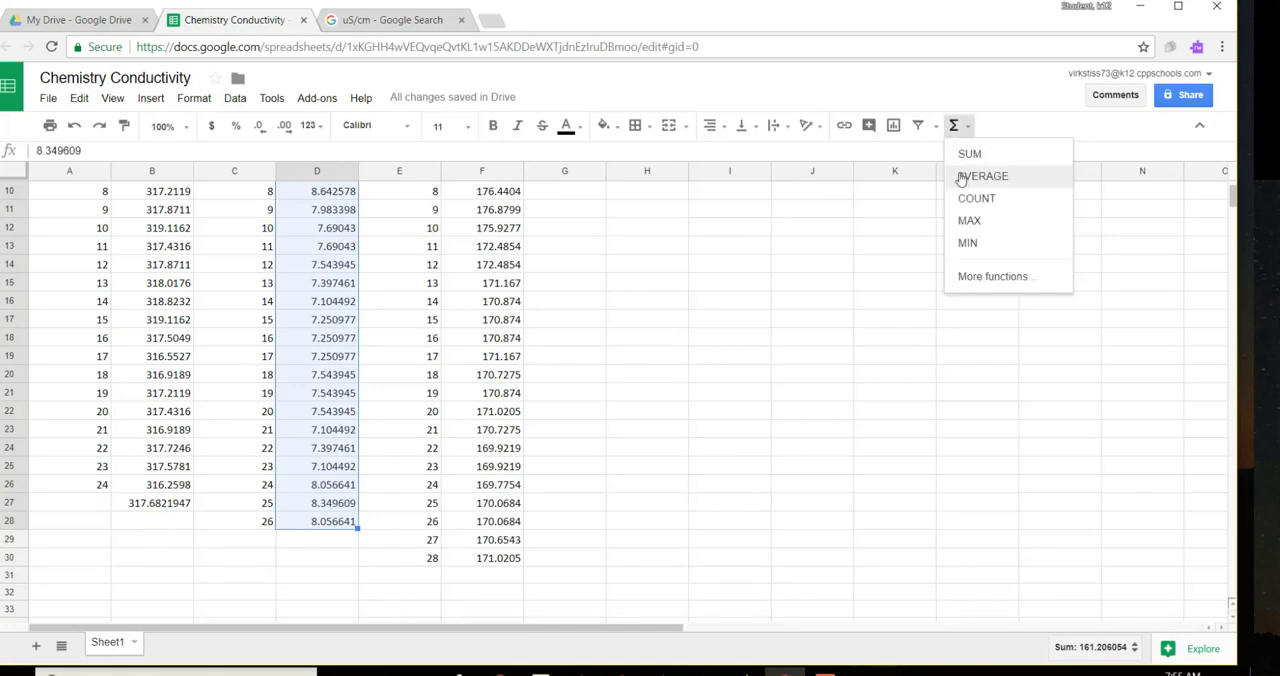
left_click(962, 176)
left_click(302, 564)
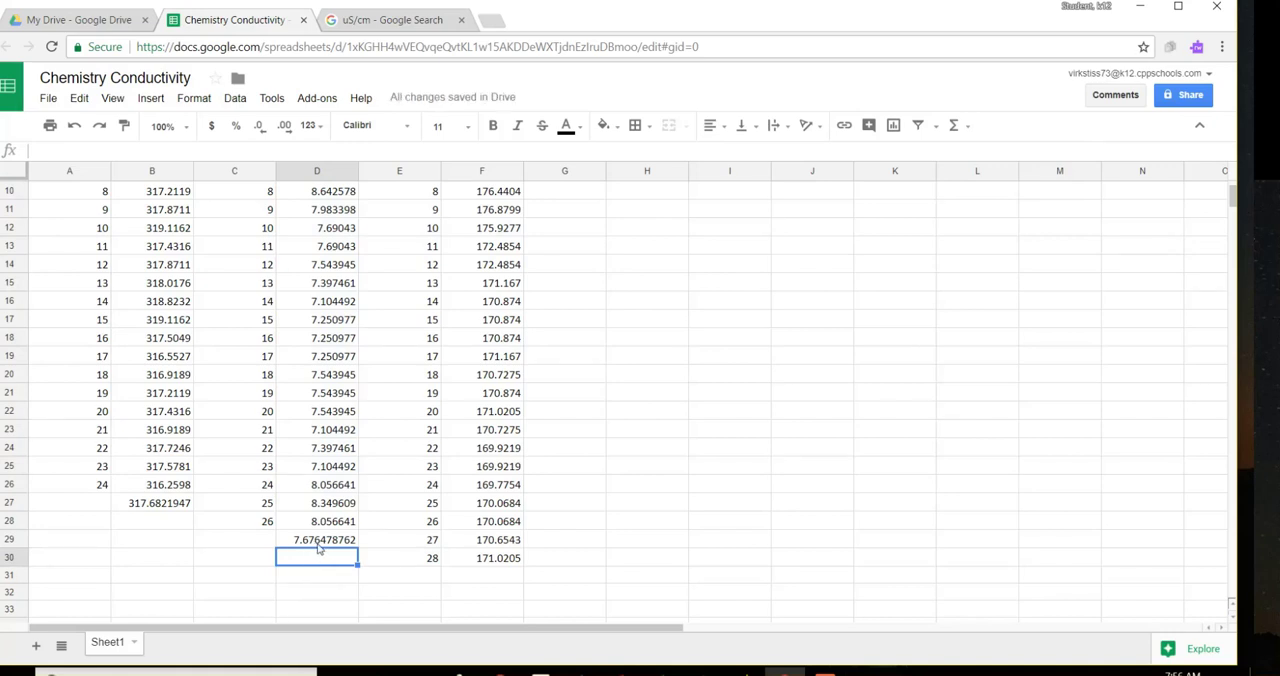
Step: Delete the Run 2 conductivity readings for seconds 0 to 2 in F2:F4
scroll(674, 517, "up", 3)
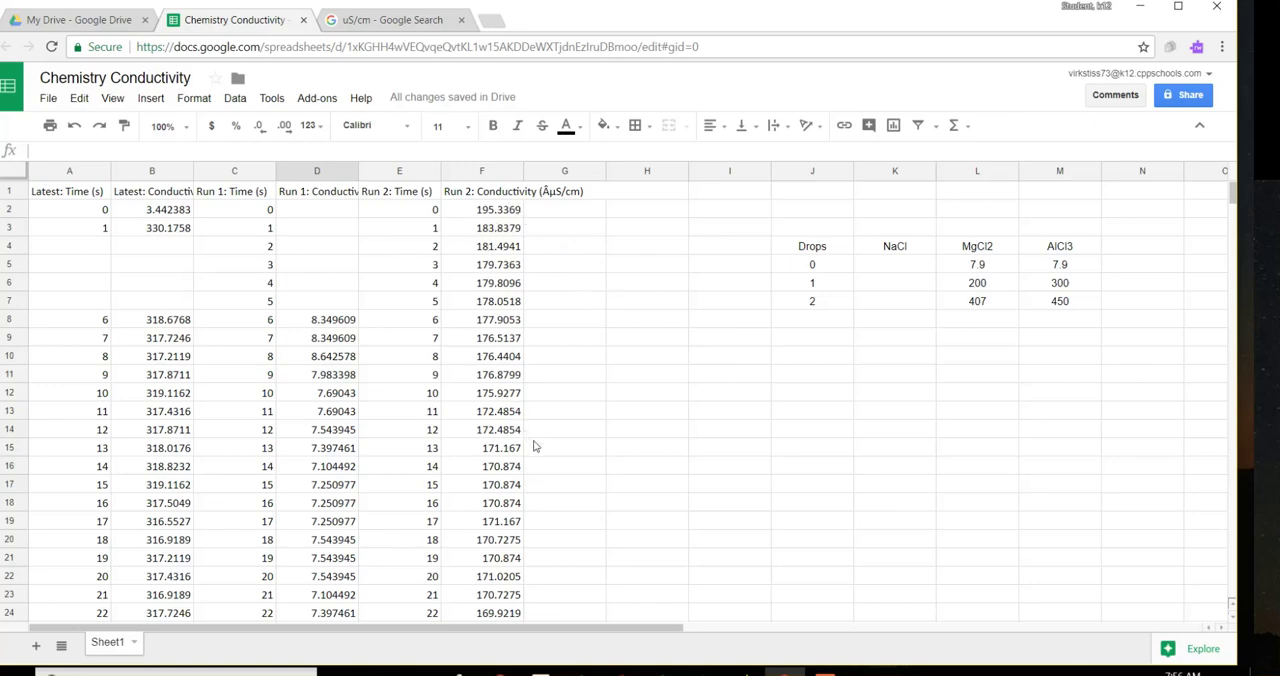
scroll(525, 450, "down", 3)
scroll(494, 530, "up", 3)
scroll(490, 468, "down", 2)
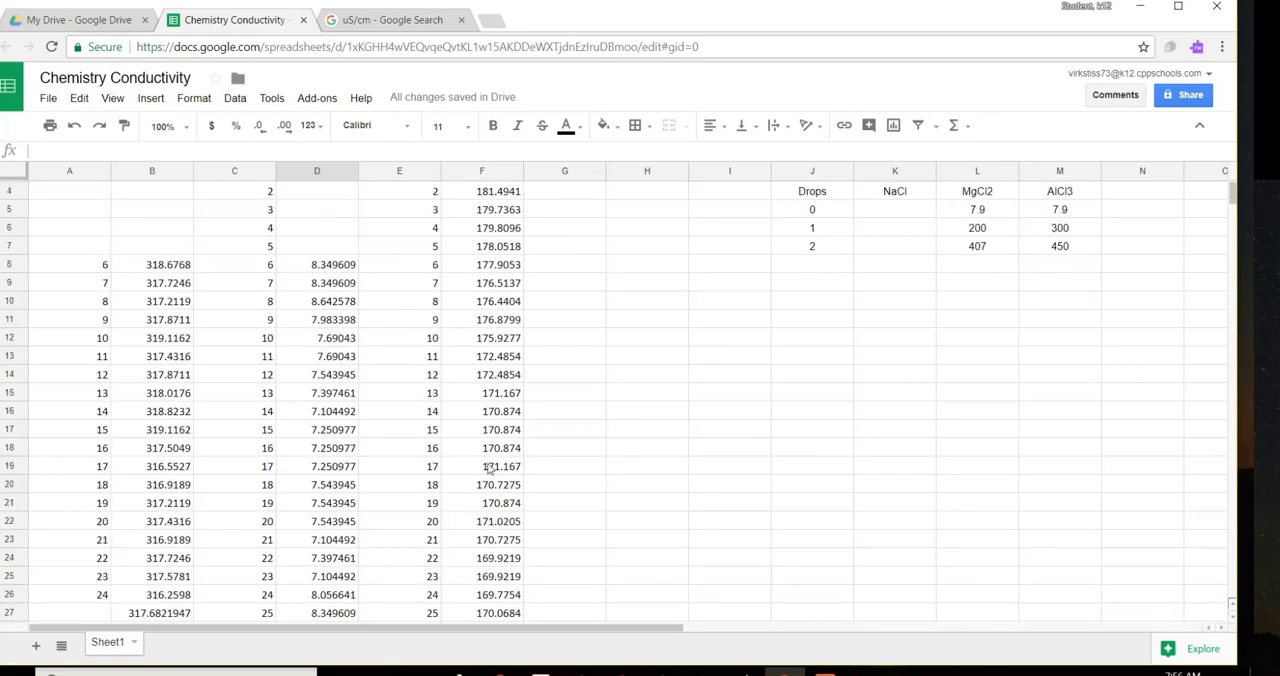
scroll(490, 468, "up", 2)
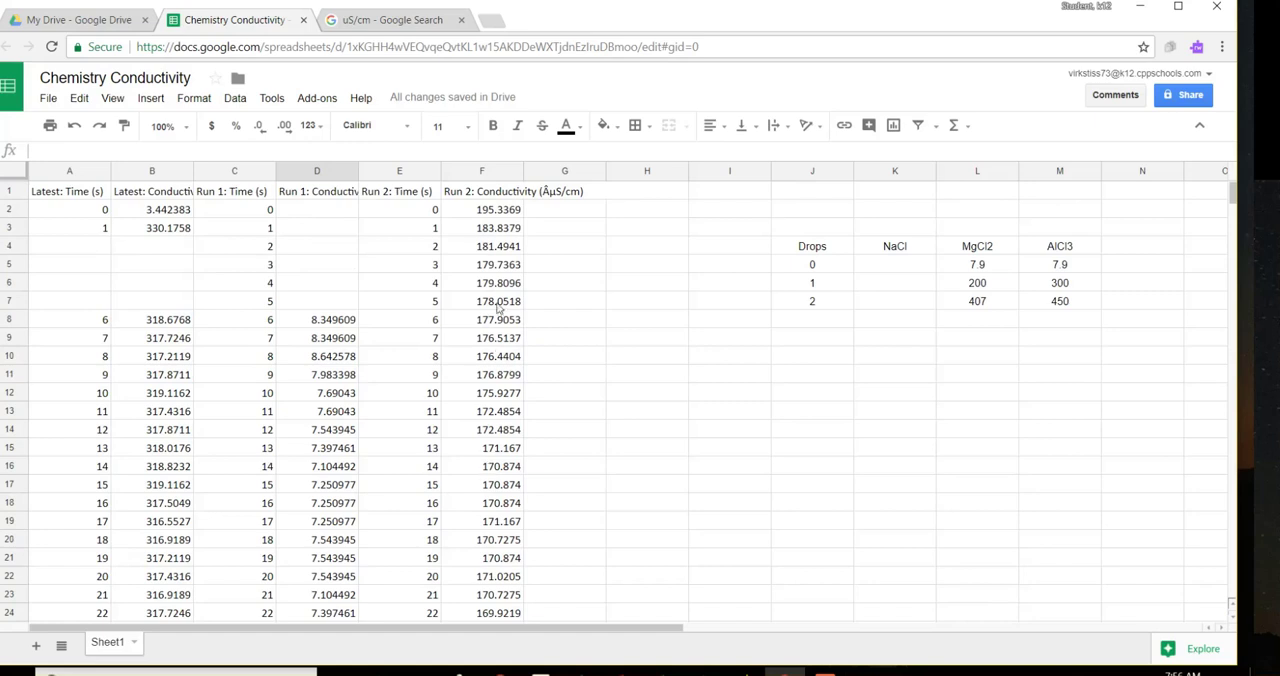
left_click_drag(479, 211, 477, 246)
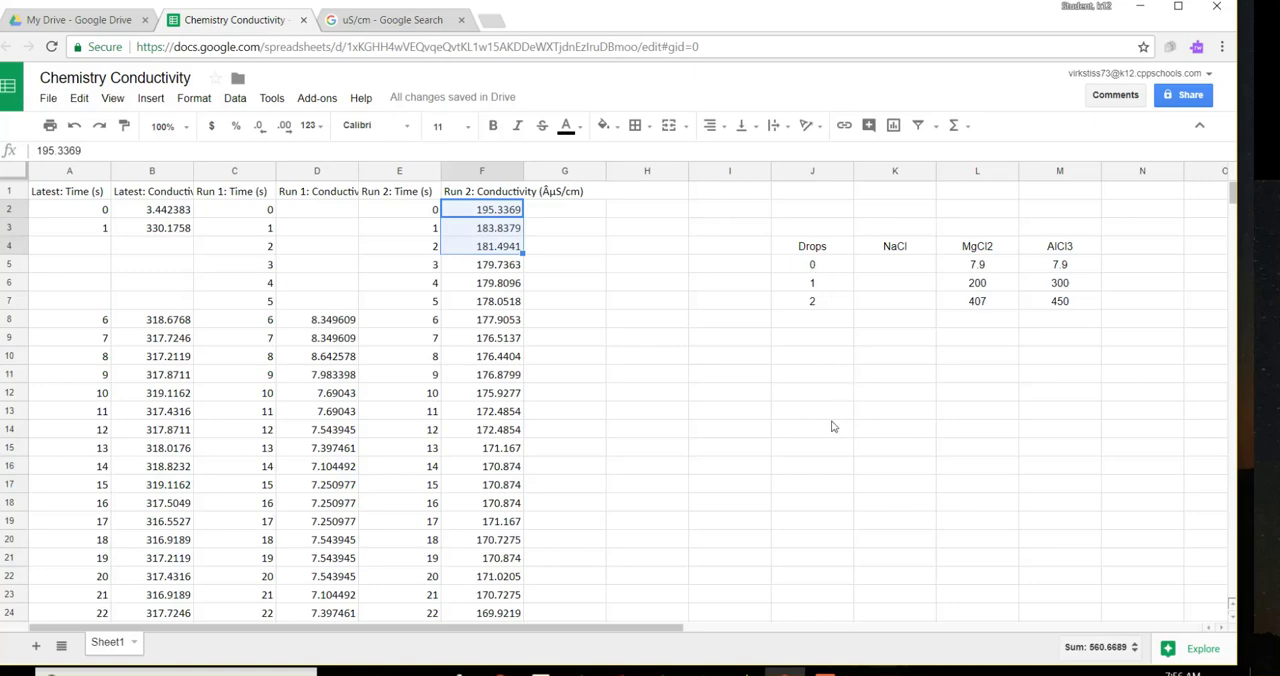
key("Delete")
Step: Calculate the average of the Run 2 conductivity readings in F5:F30, placing it in cell F31
scroll(715, 438, "down", 1)
scroll(717, 440, "up", 1)
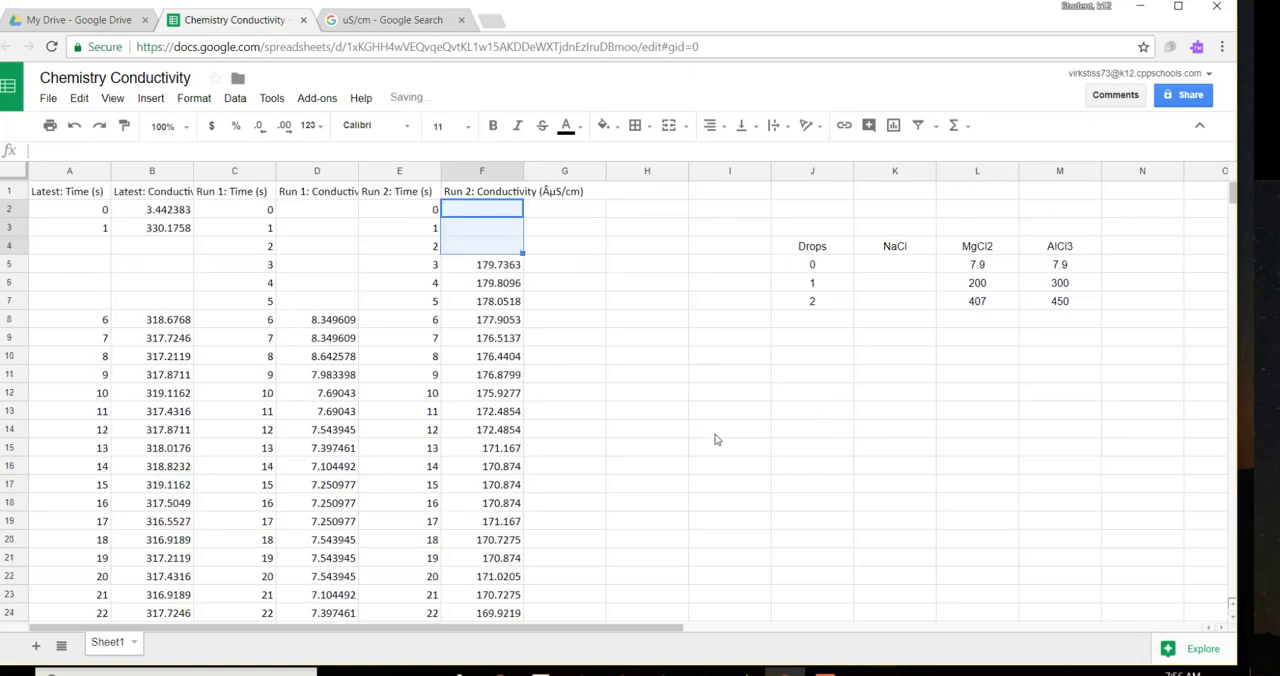
left_click_drag(480, 265, 480, 558)
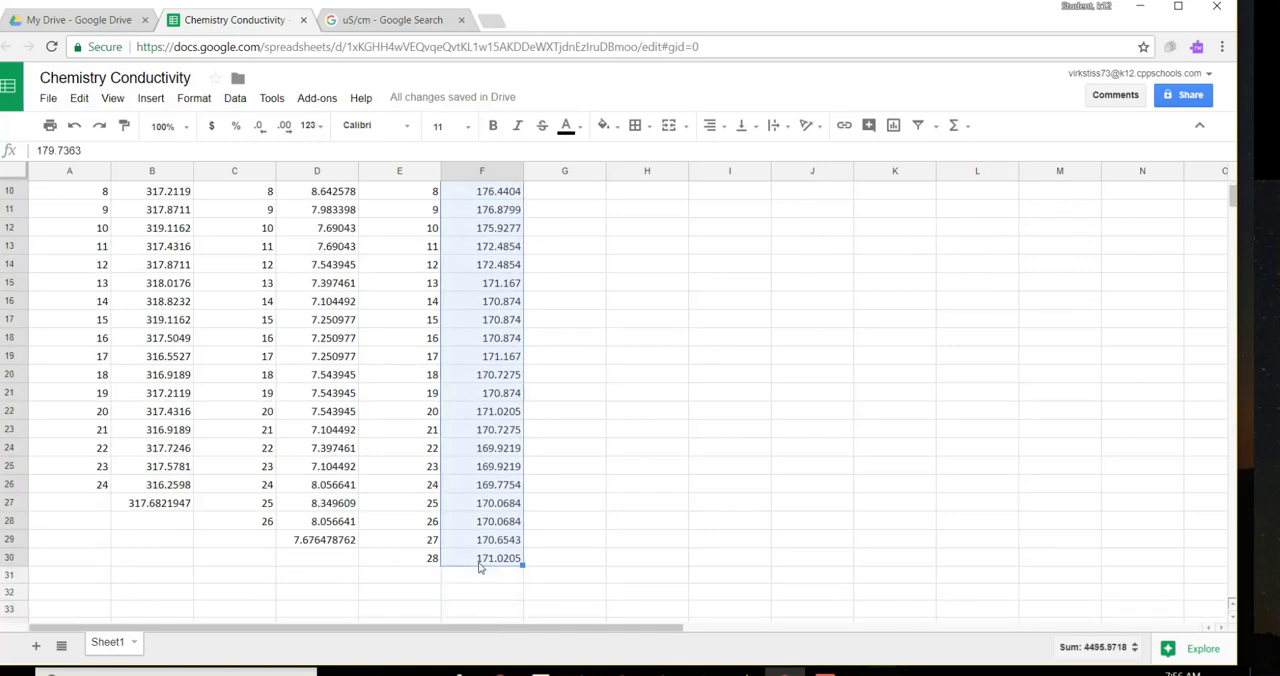
left_click(966, 127)
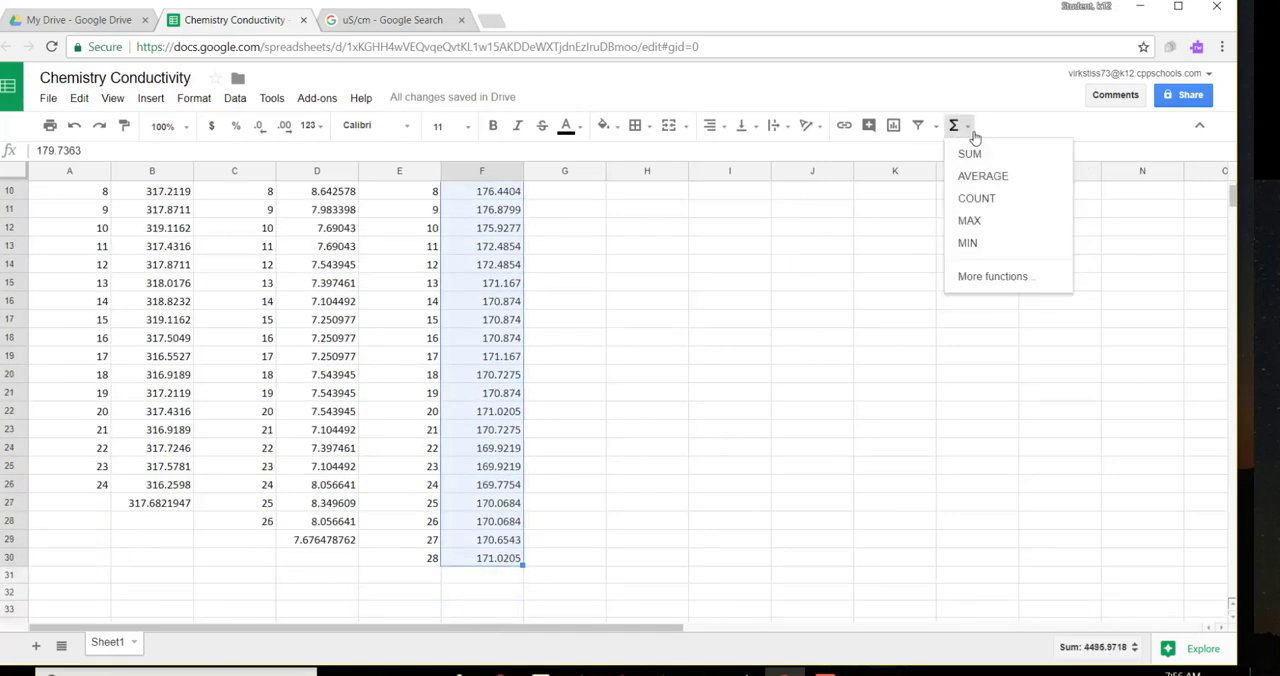
left_click(974, 182)
key("Return")
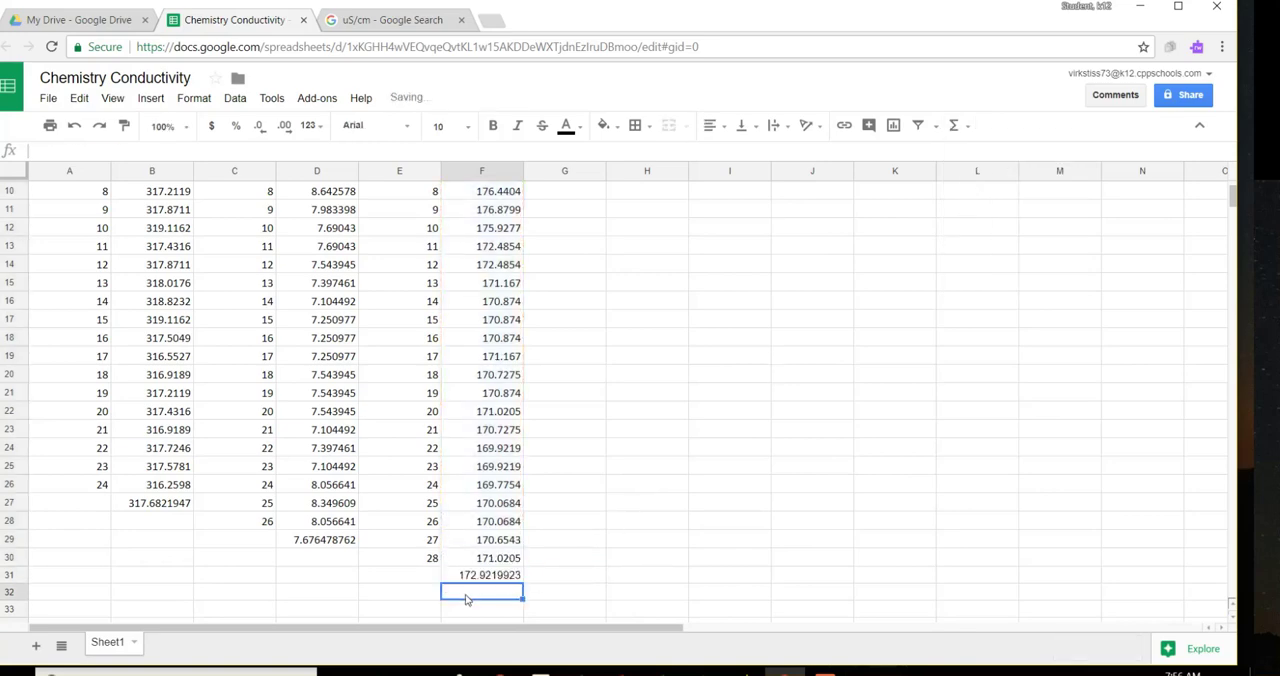
Step: Round the displayed average in B27 to one decimal place
scroll(660, 562, "down", 1)
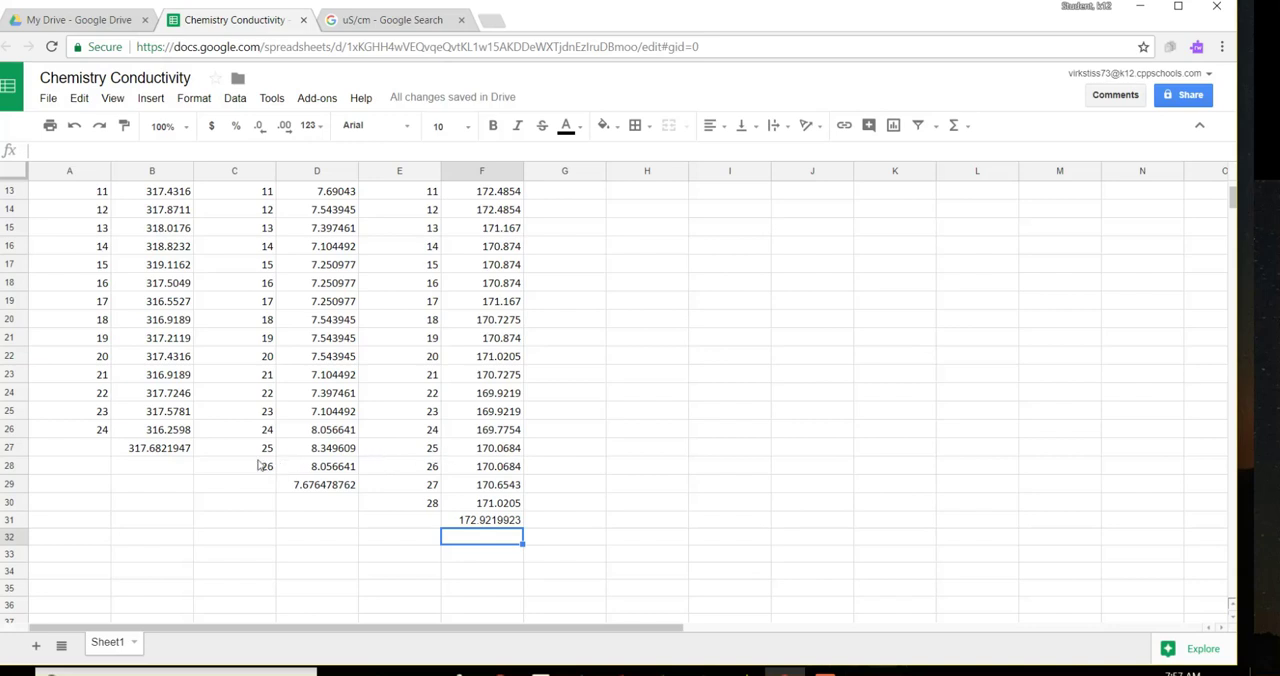
left_click(153, 452)
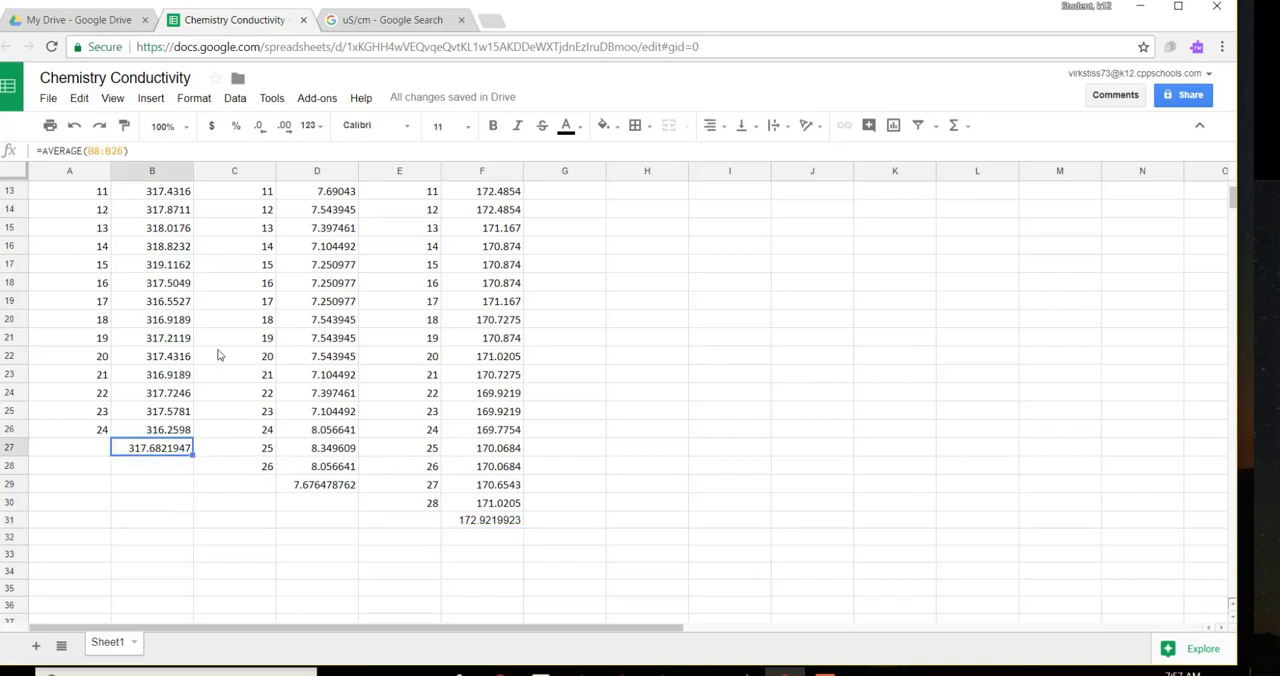
left_click(260, 132)
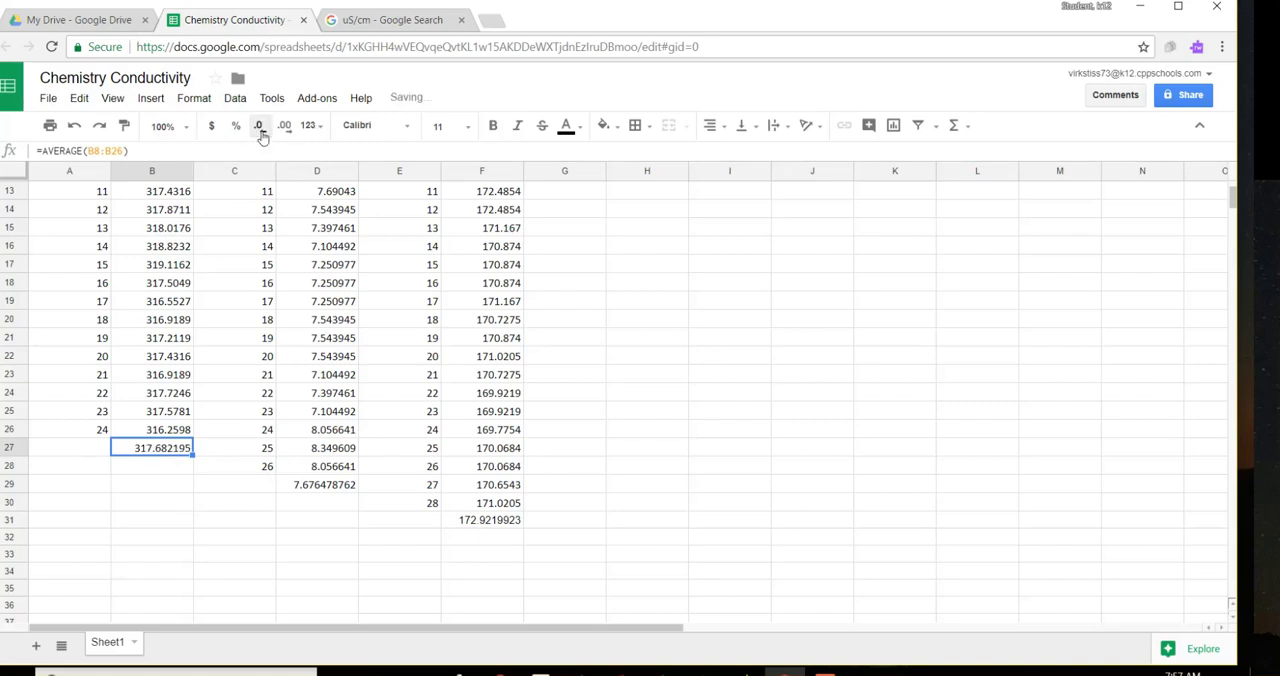
left_click(260, 132)
left_click(260, 132)
left_click(260, 132)
left_click(260, 132)
left_click(260, 132)
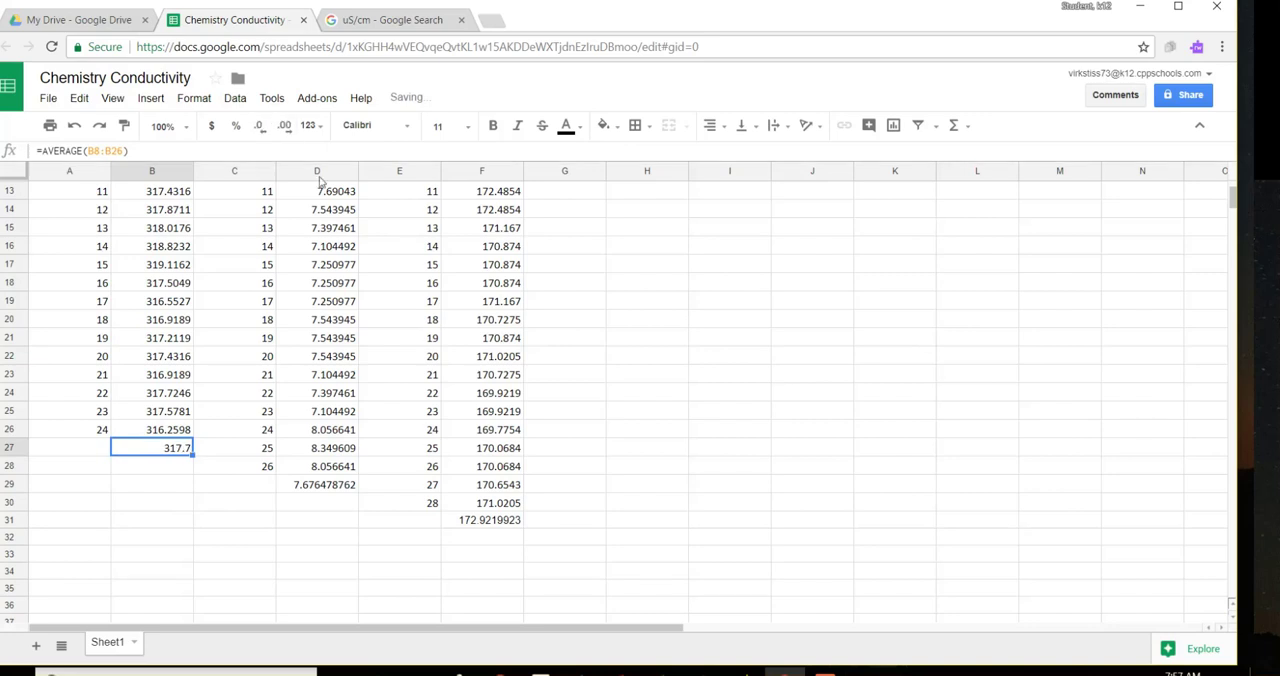
Step: Round the displayed Run 1 conductivity average in D29 to one decimal place
left_click(308, 490)
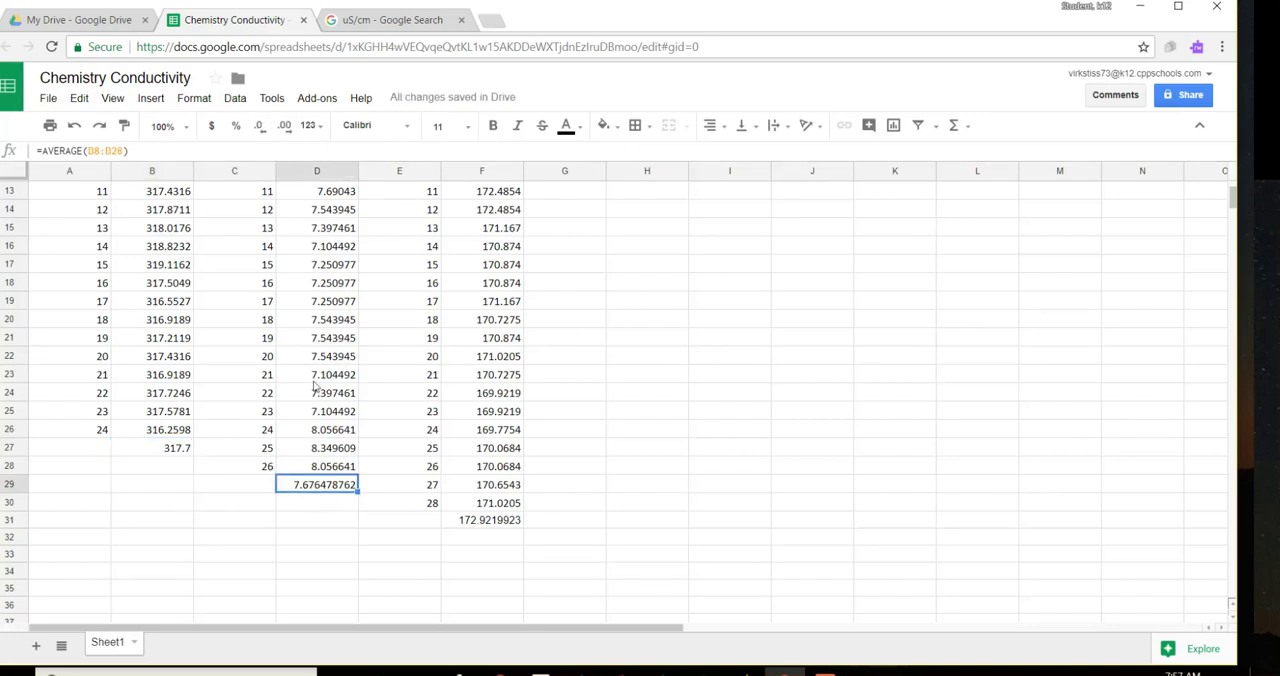
left_click(266, 131)
left_click(260, 128)
left_click(260, 128)
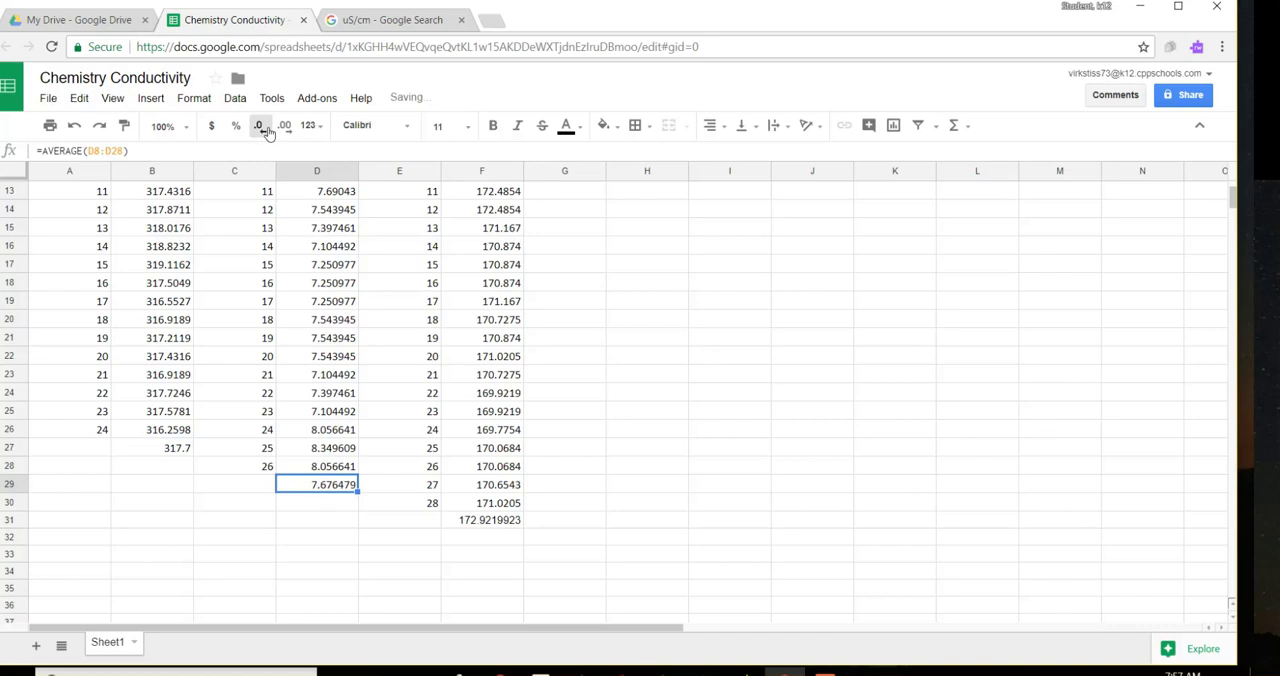
left_click(260, 128)
left_click(260, 128)
left_click(260, 128)
left_click(260, 128)
left_click(262, 128)
Step: Round the displayed Run 2 conductivity average in F31 to one decimal place
left_click(500, 522)
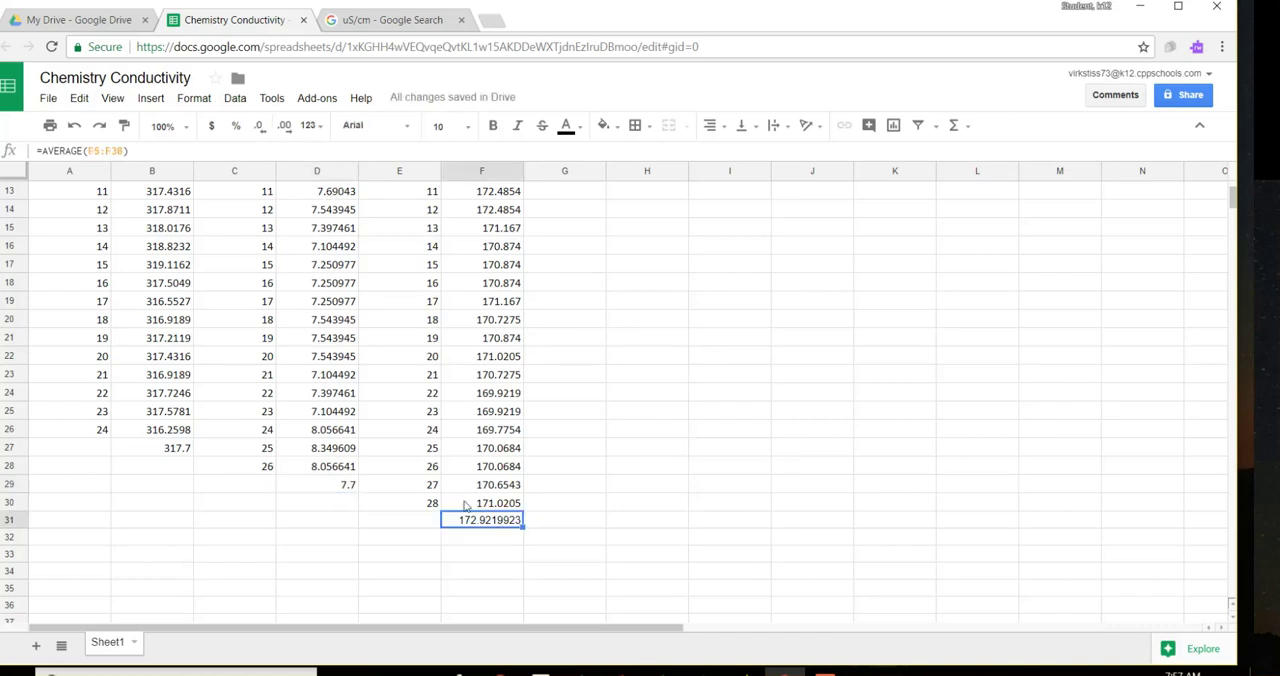
left_click(259, 131)
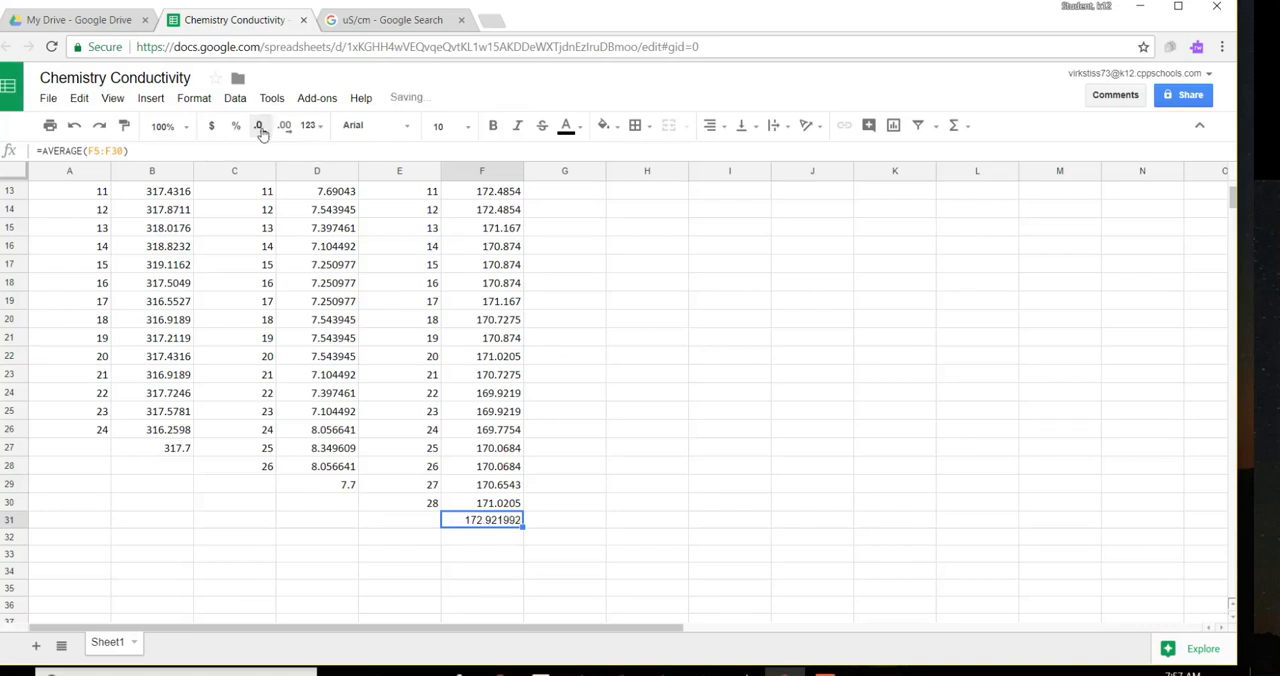
left_click(260, 130)
left_click(260, 130)
left_click(260, 130)
left_click(260, 130)
left_click(260, 130)
left_click(727, 574)
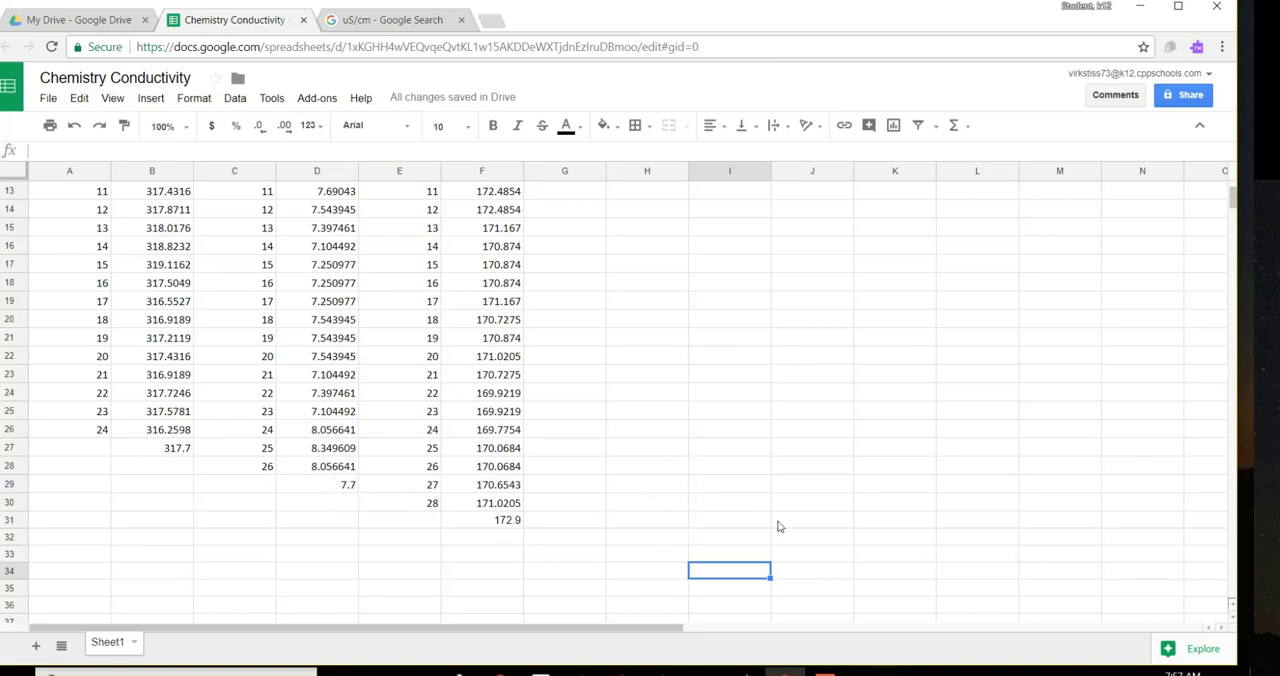
Step: Move the drops and salts table from J4:M7 to H9:K12
scroll(853, 566, "up", 4)
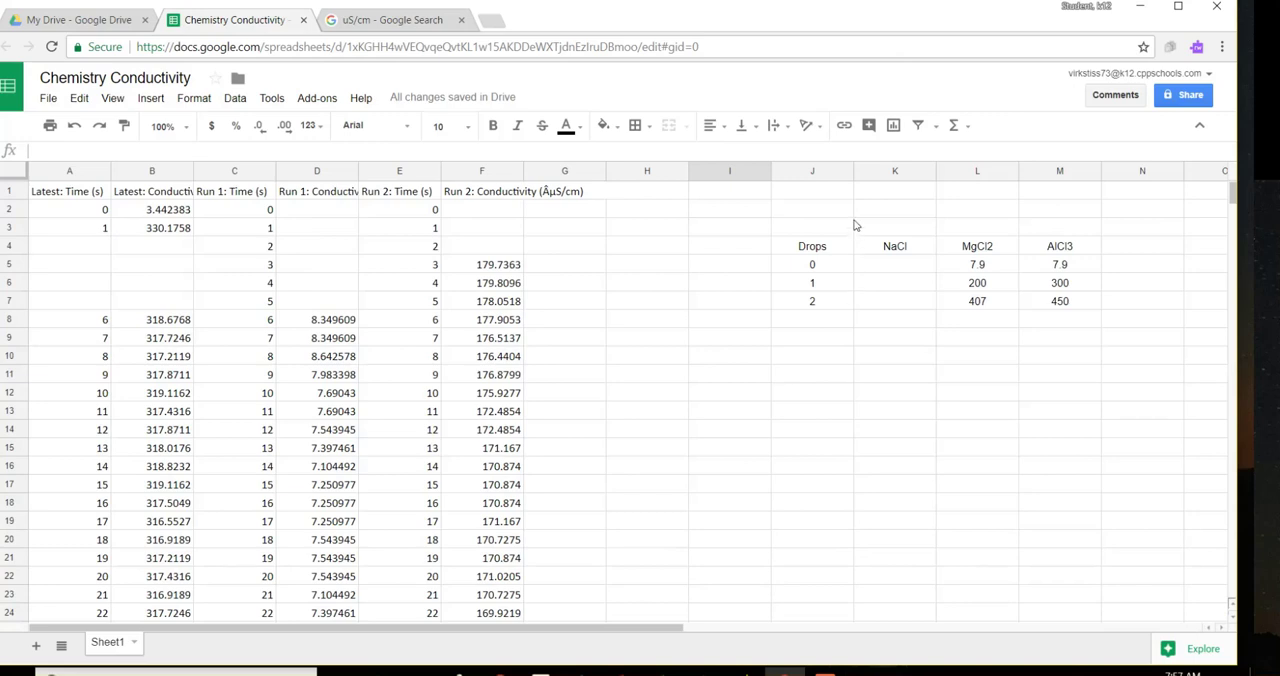
left_click_drag(802, 252, 1066, 312)
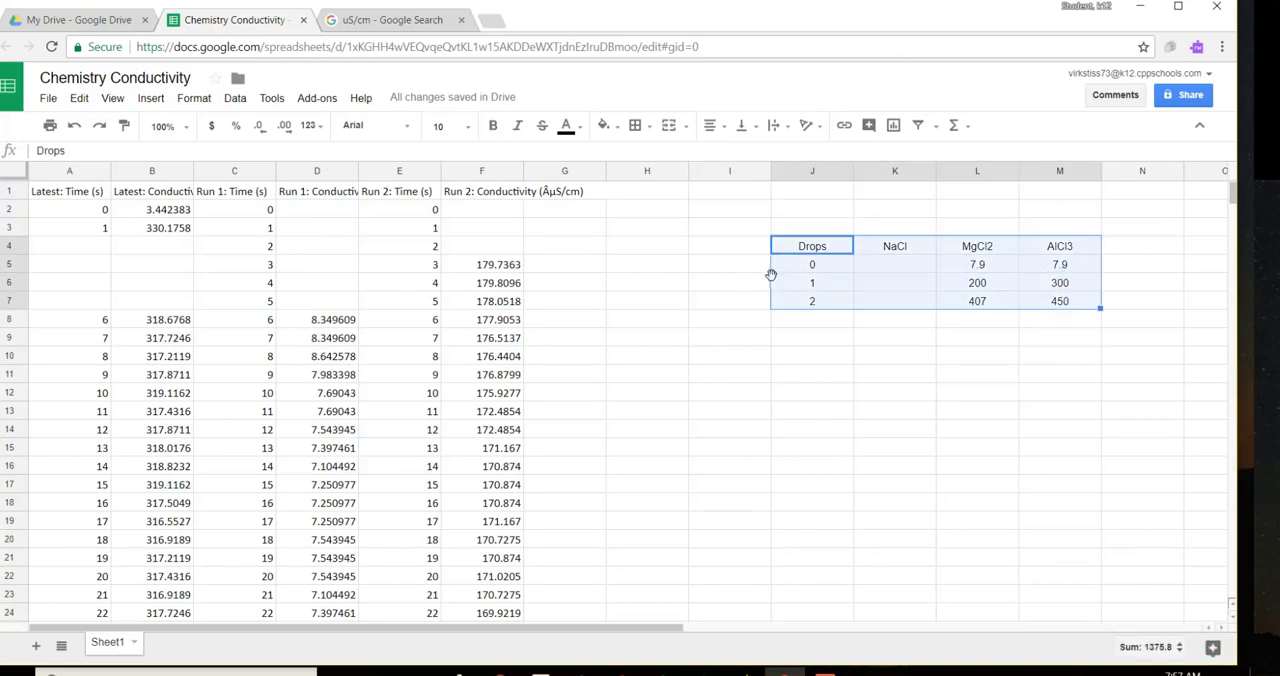
left_click_drag(769, 277, 686, 373)
left_click(1052, 289)
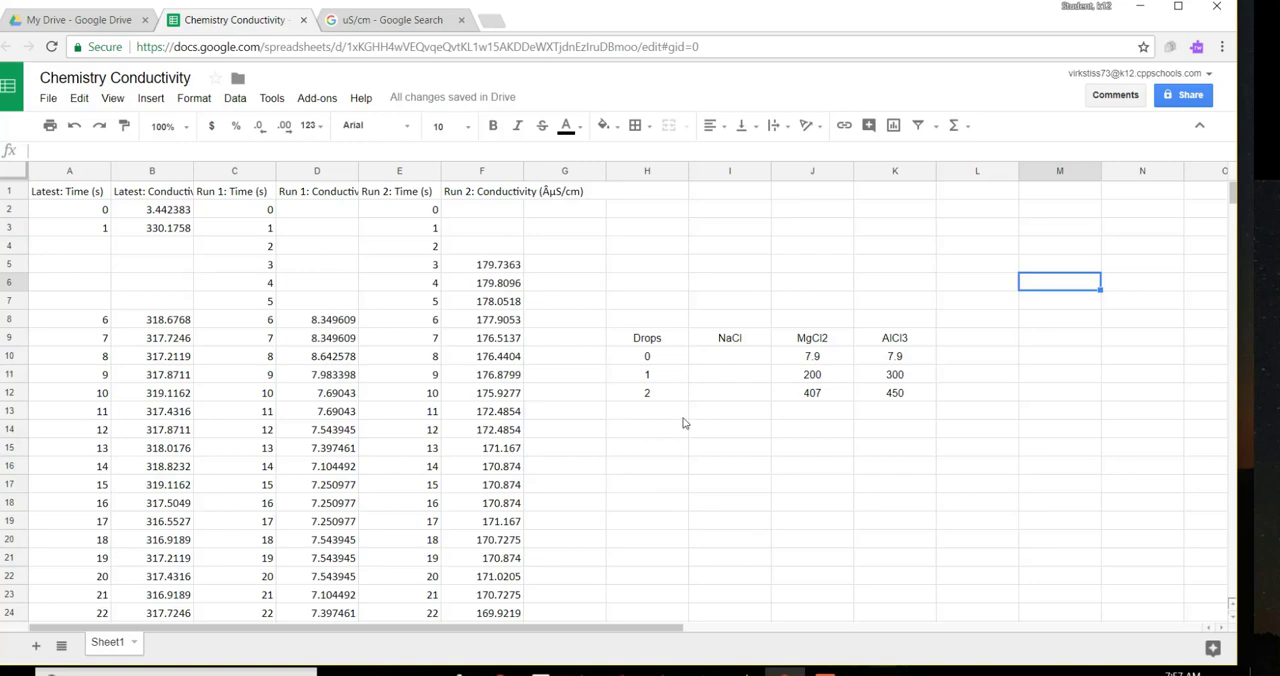
Step: Enter the Run 1 average, 7.7, as the NaCl value for 0 drops in I10
scroll(683, 422, "down", 3)
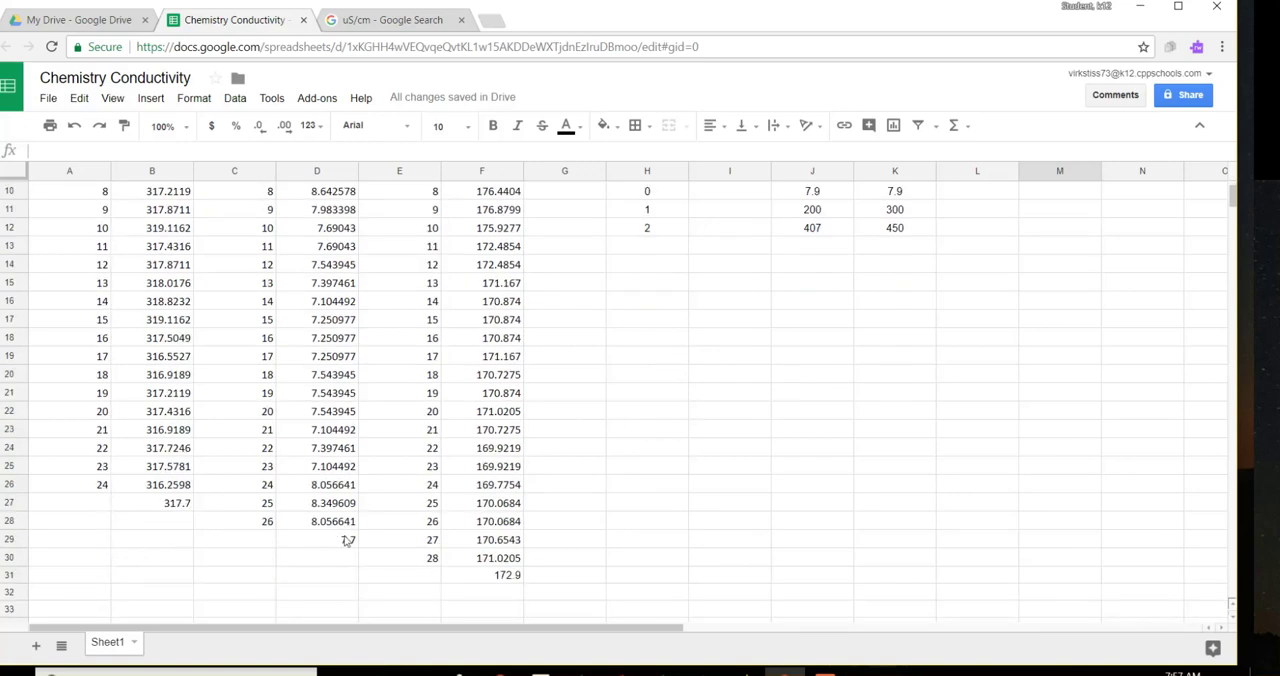
scroll(772, 458, "up", 3)
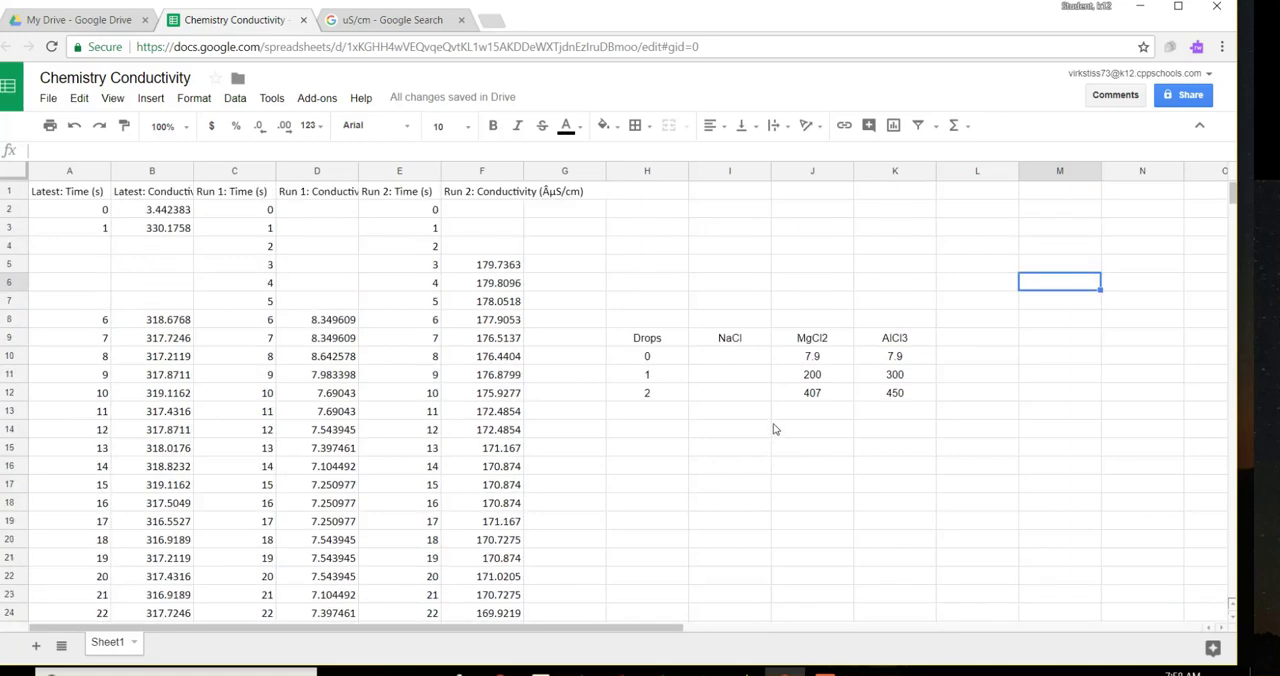
left_click(734, 362)
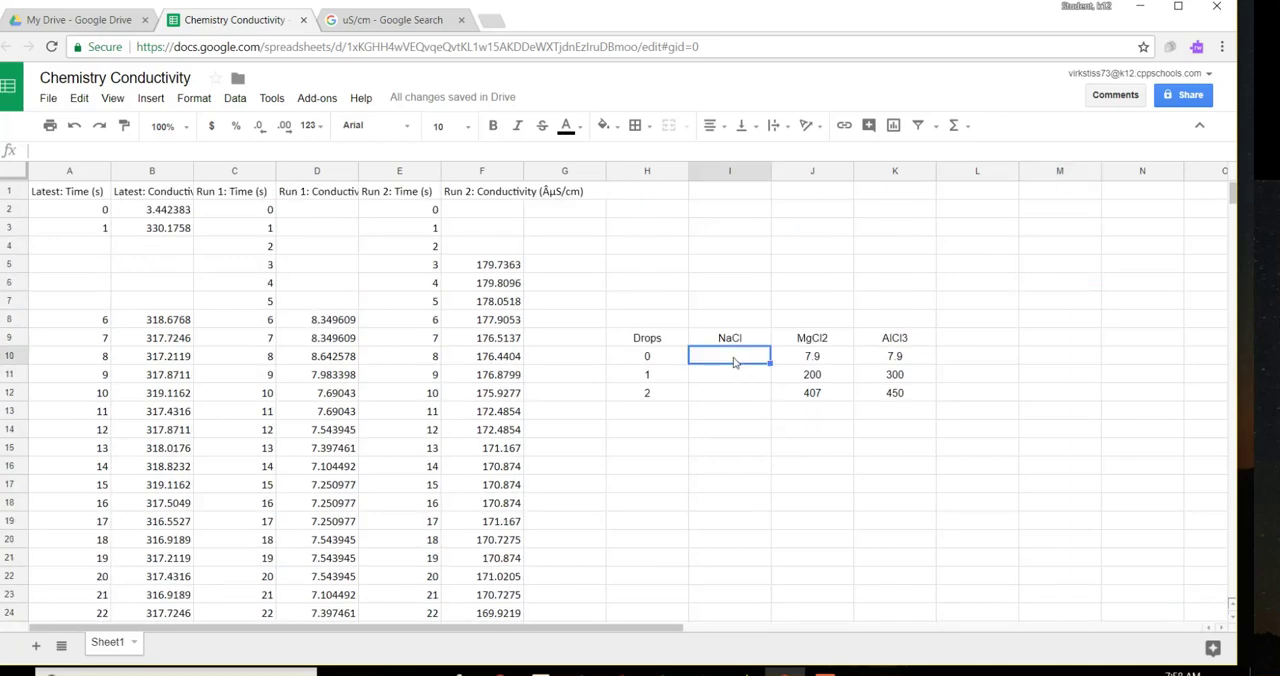
type("7.7")
key("Return")
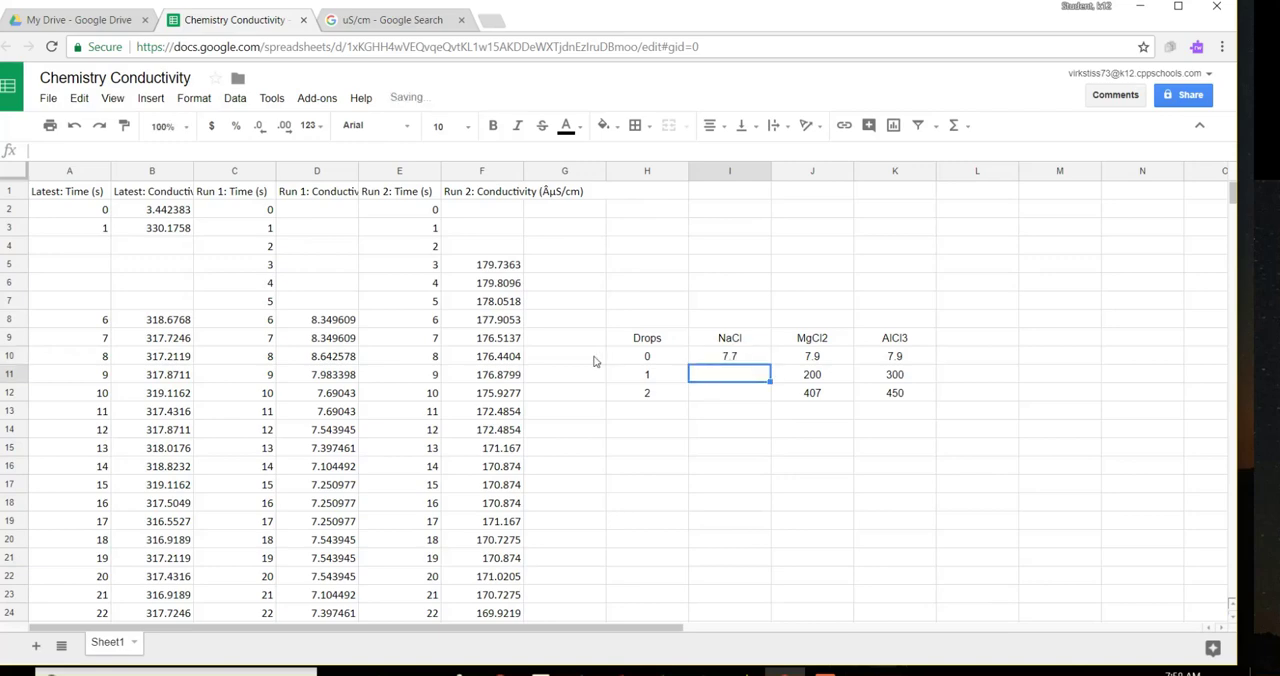
Step: Enter the Run 2 average, 172.9, as the NaCl value for 1 drop in I11
scroll(590, 363, "down", 3)
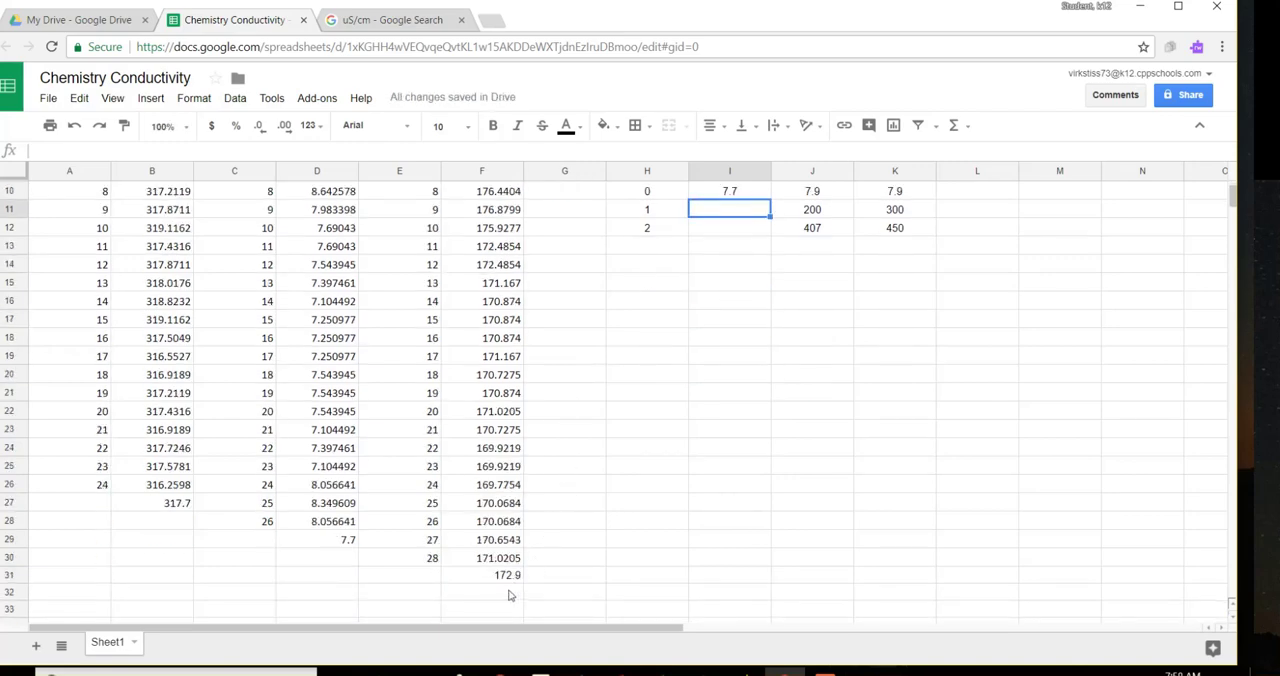
scroll(715, 513, "up", 1)
scroll(715, 513, "up", 1)
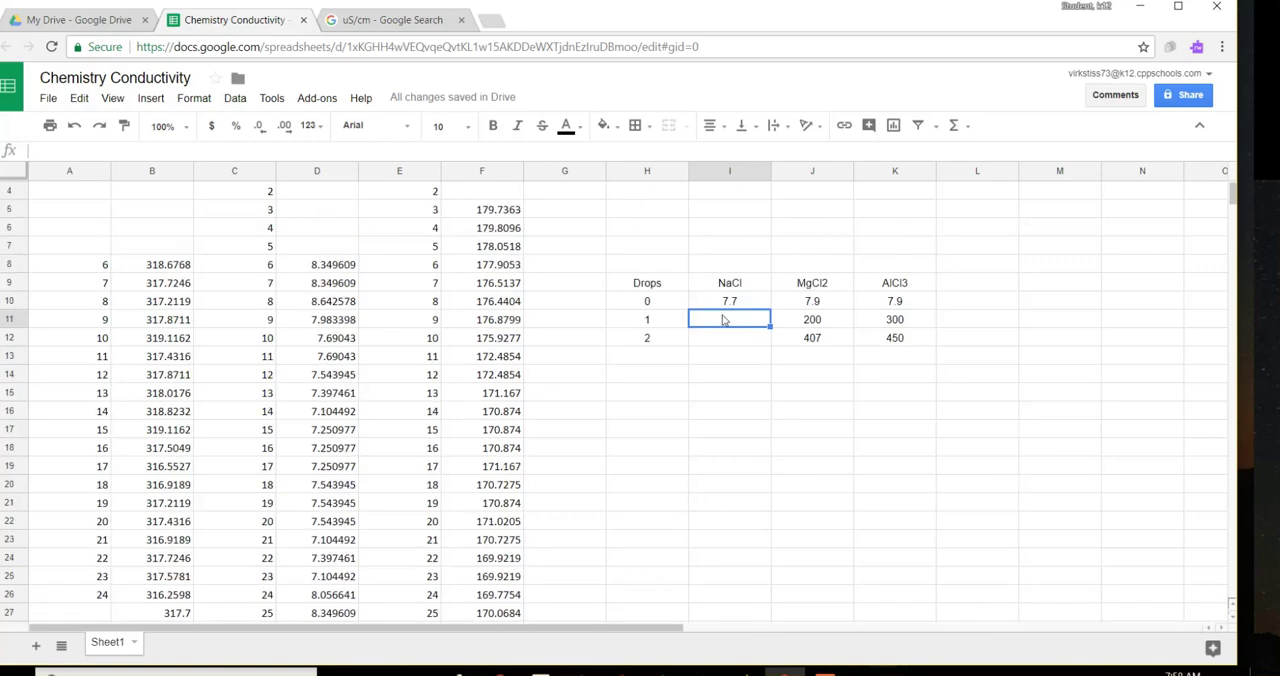
type("172.9")
key("Return")
Step: Enter the Latest run's average, 317.7, as the NaCl value for 2 drops in I12
scroll(550, 383, "down", 1)
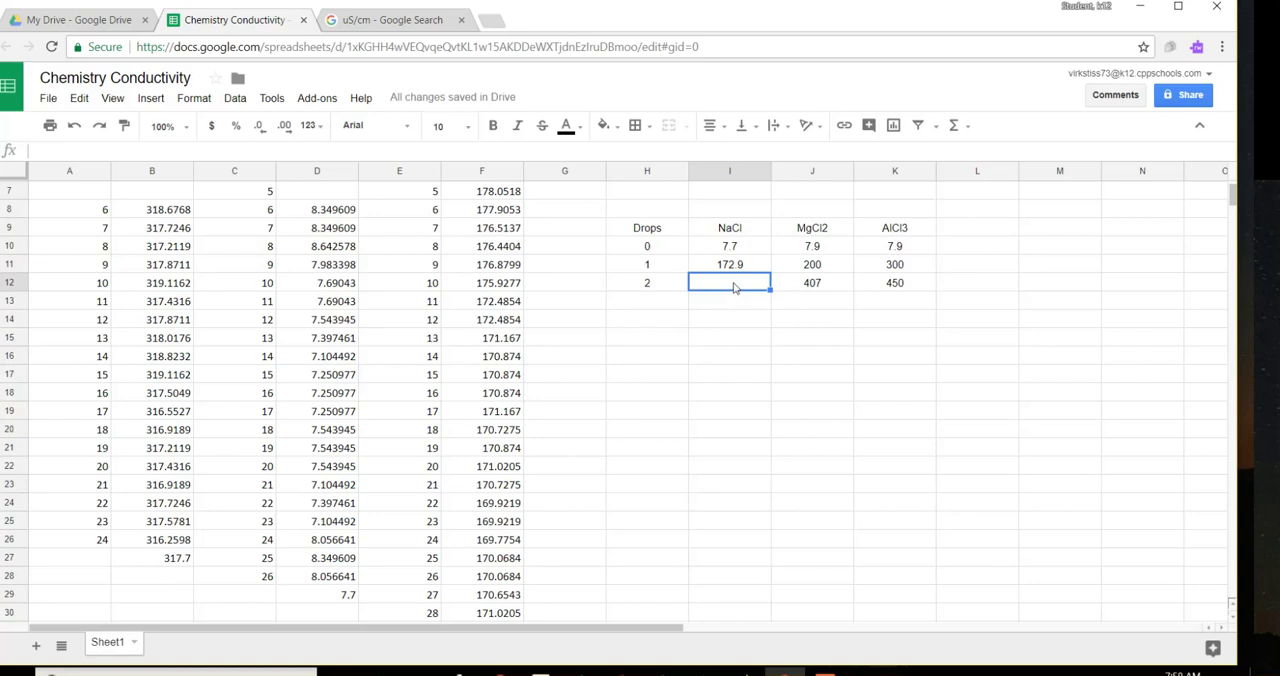
type("317.7")
left_click(731, 374)
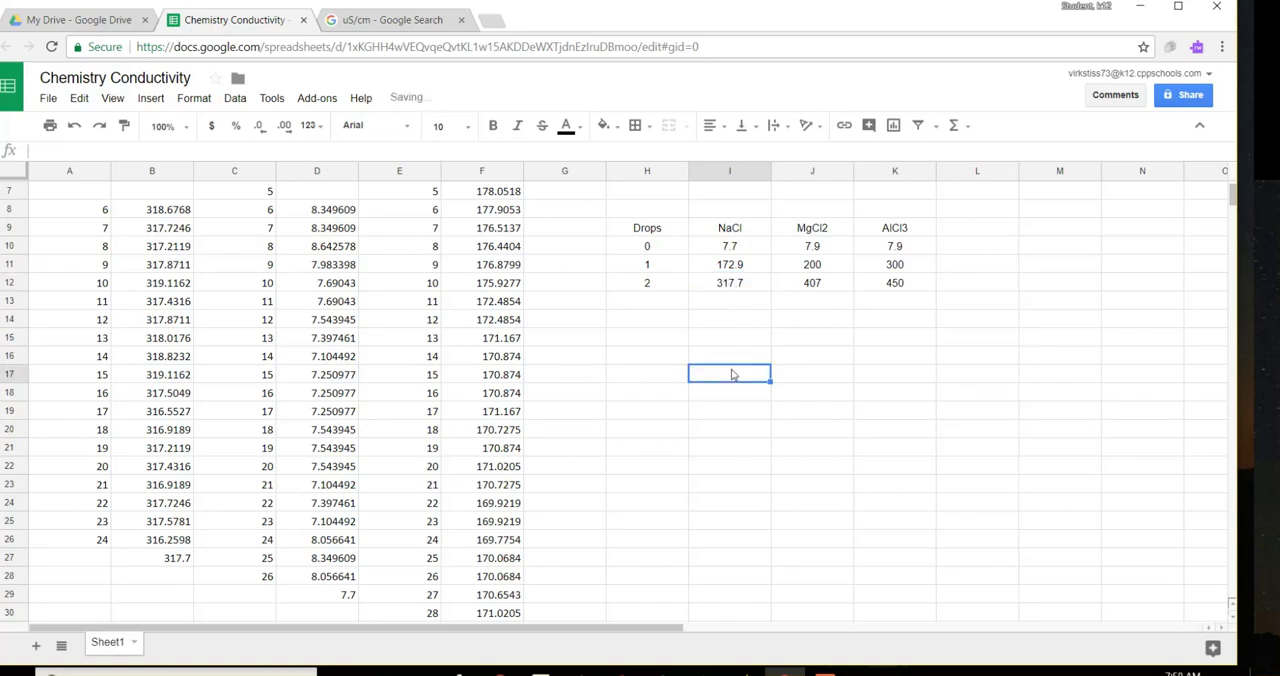
Step: Insert a line chart of the drops table H9:K12 and enlarge it slightly
scroll(884, 408, "up", 1)
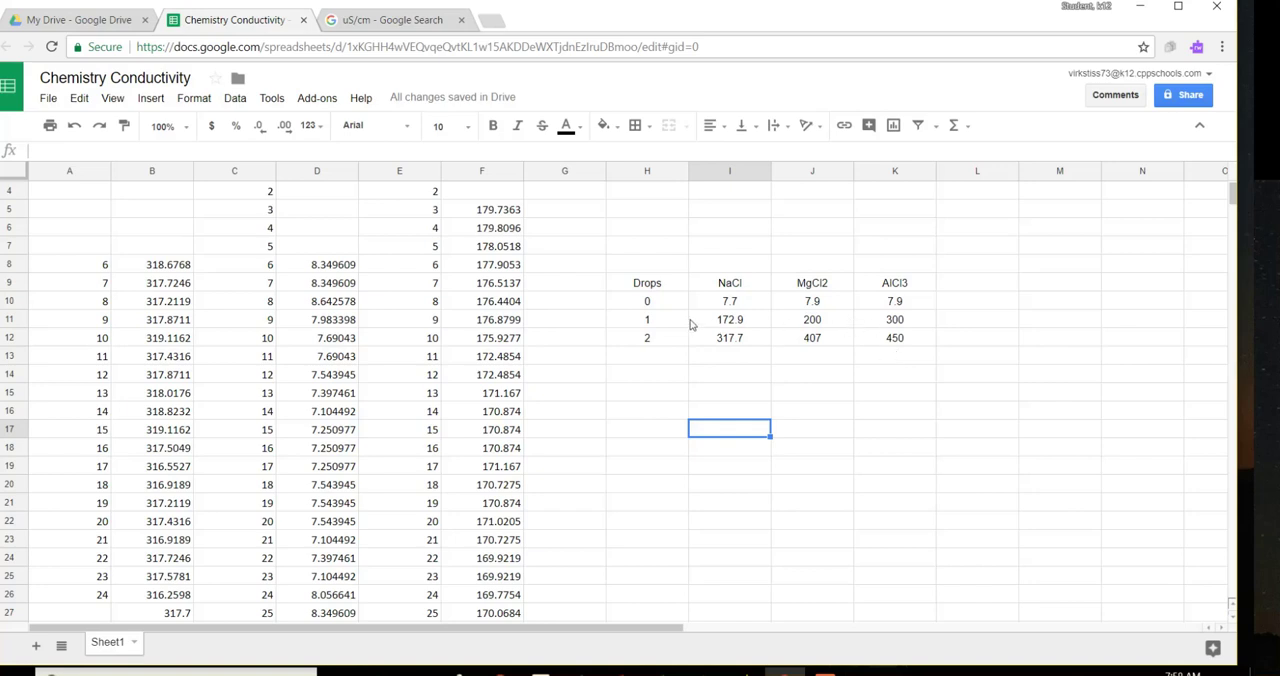
left_click_drag(639, 288, 892, 342)
left_click(893, 125)
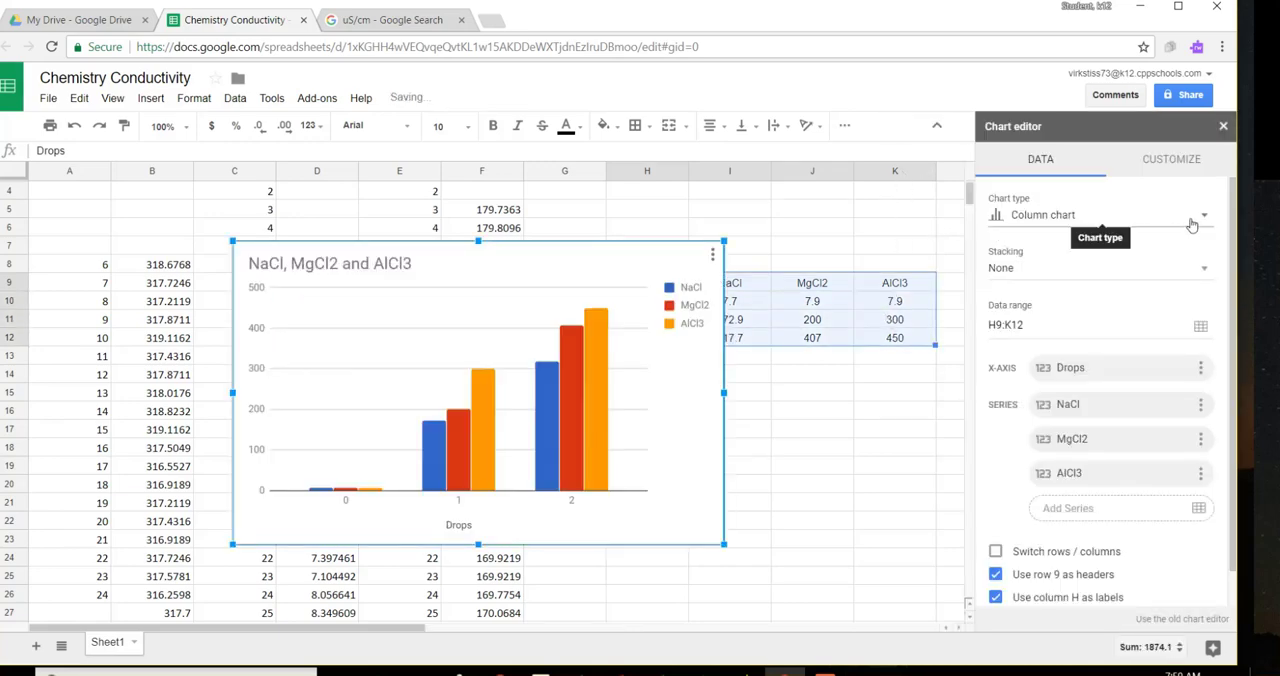
left_click(1198, 217)
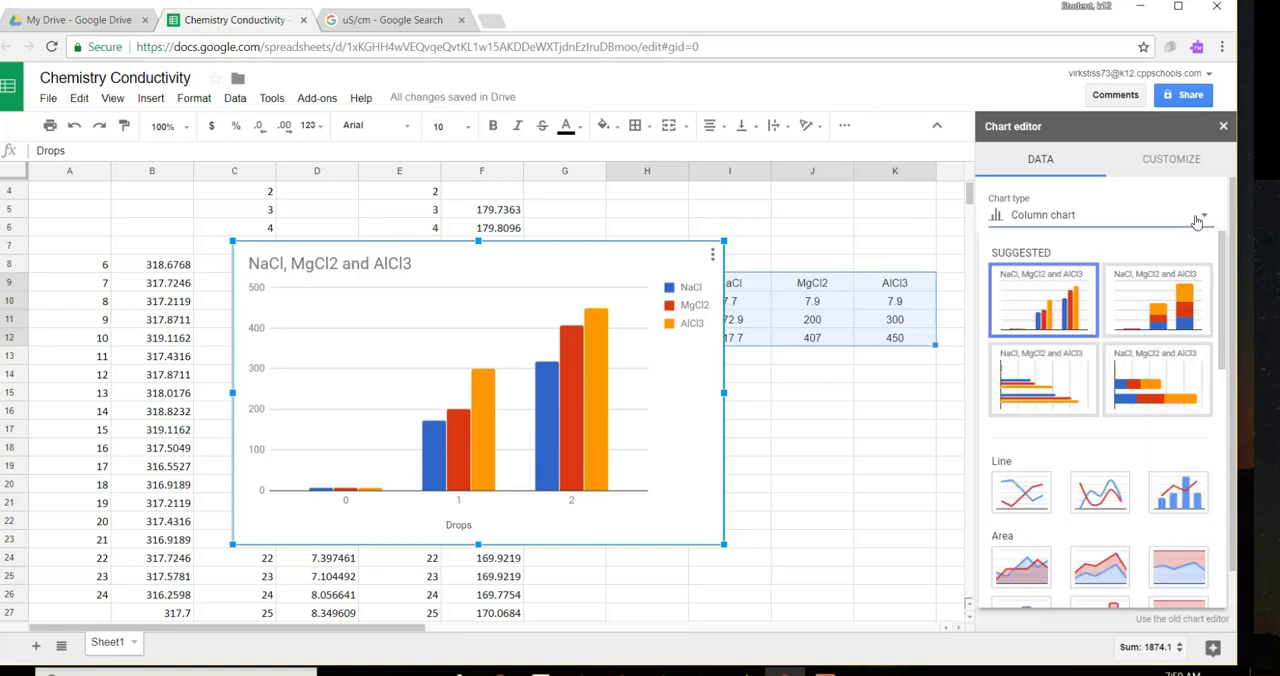
left_click(1018, 491)
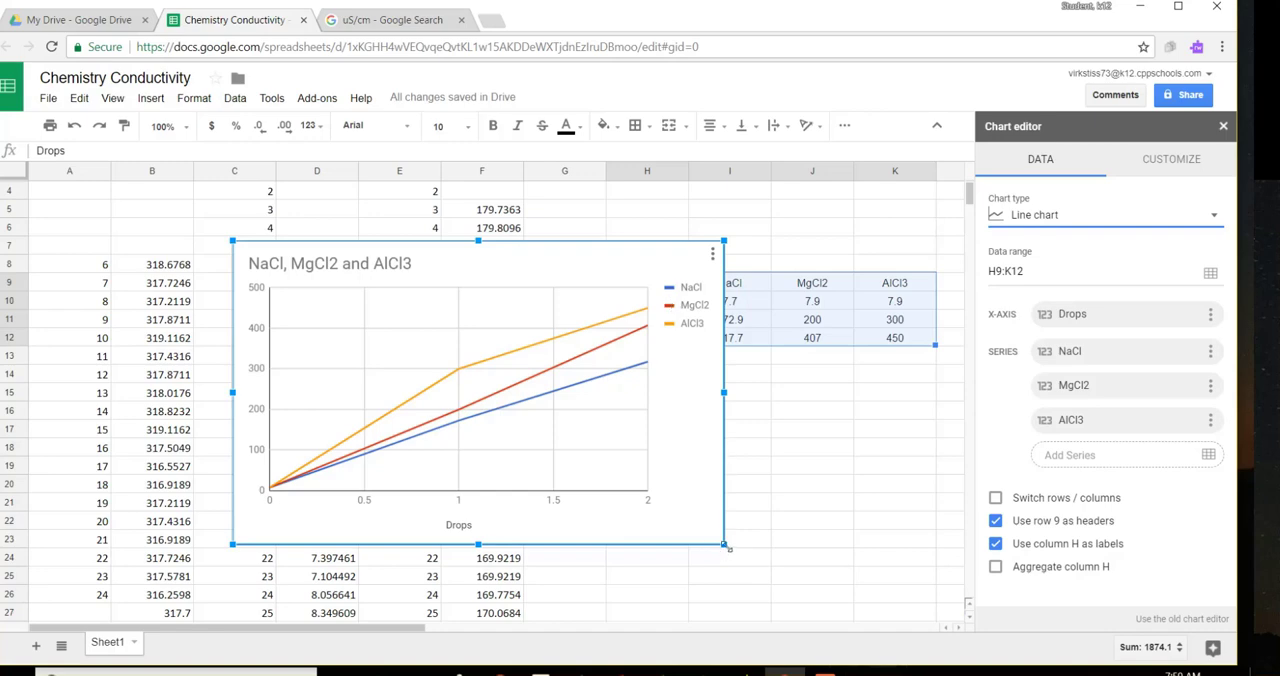
left_click_drag(727, 547, 769, 572)
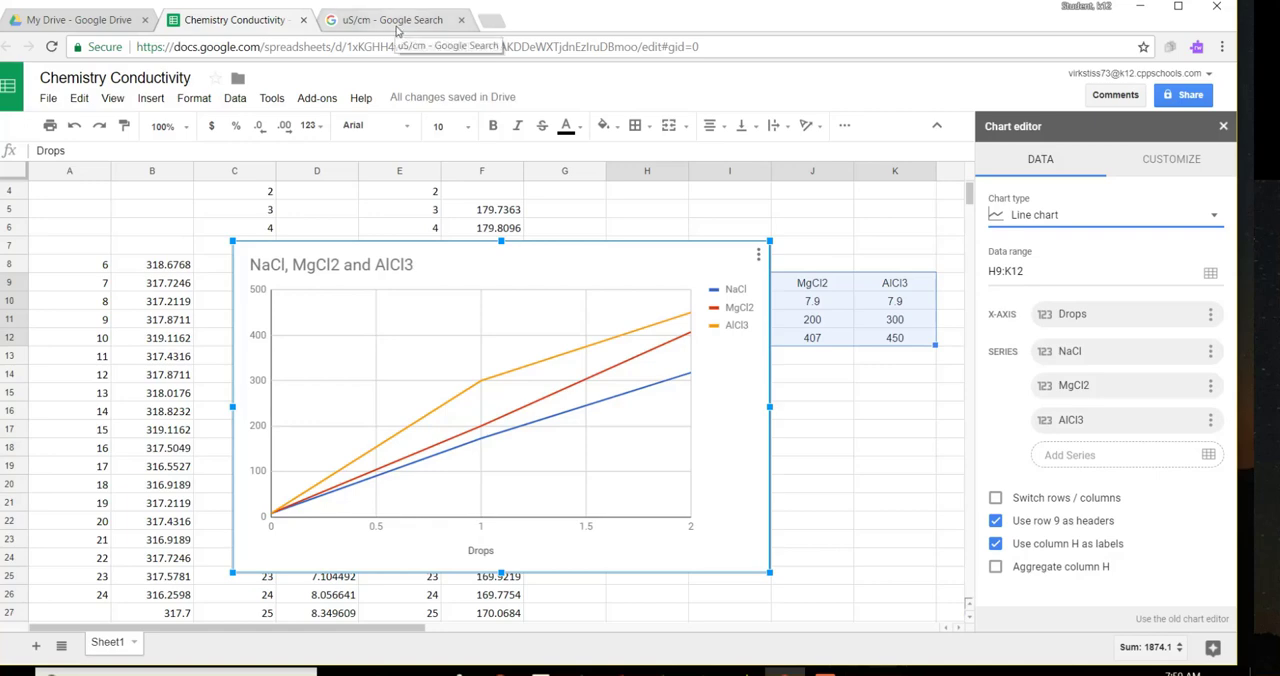
Step: Check the conductivity unit in the open Google search results and title the chart's vertical axis uS/cm
left_click(398, 20)
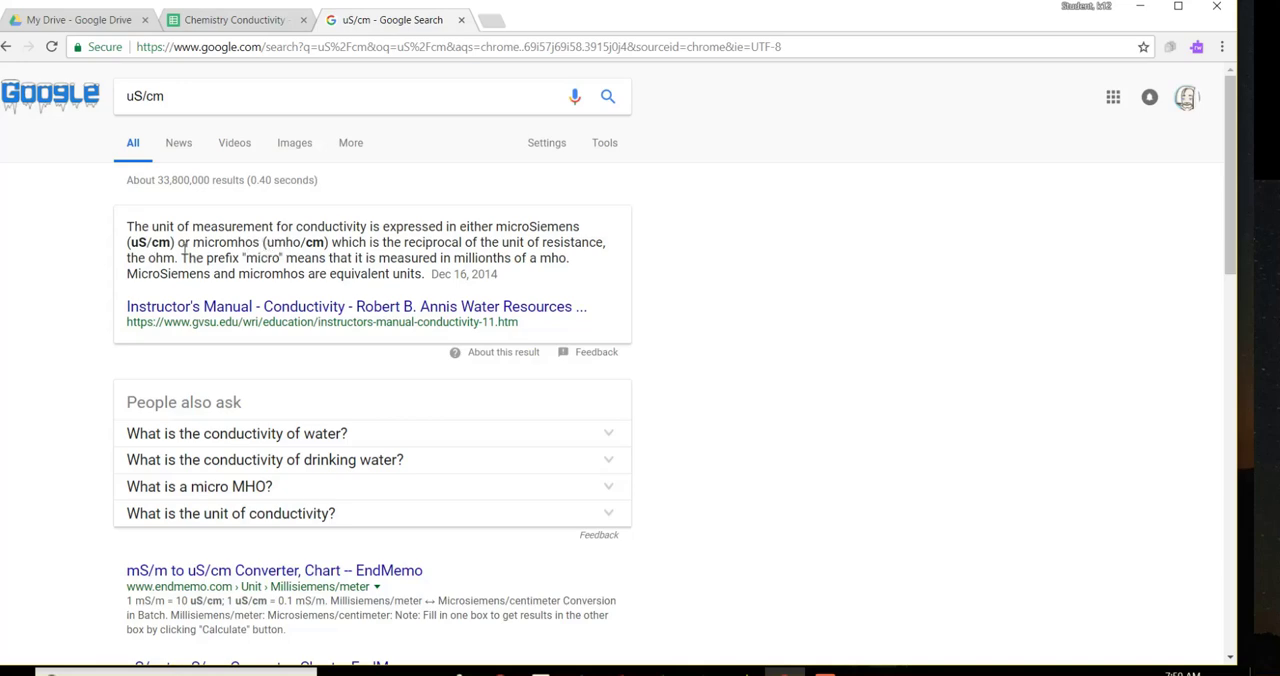
left_click(246, 22)
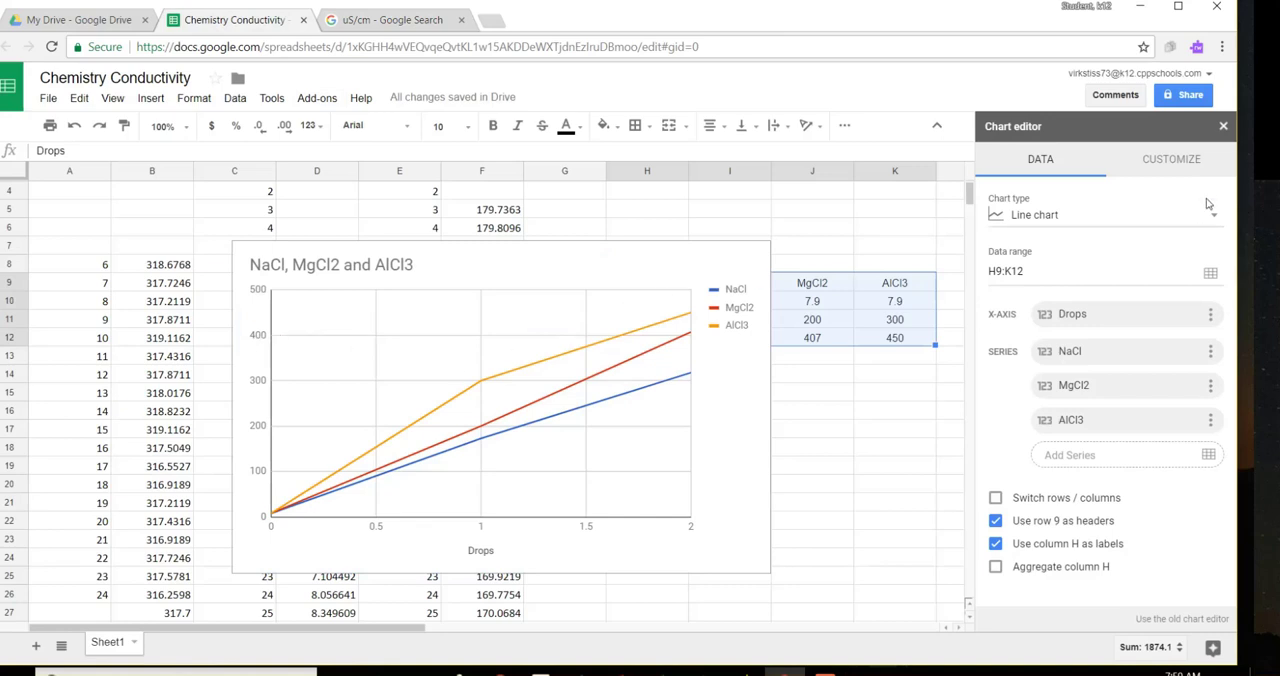
left_click(1183, 163)
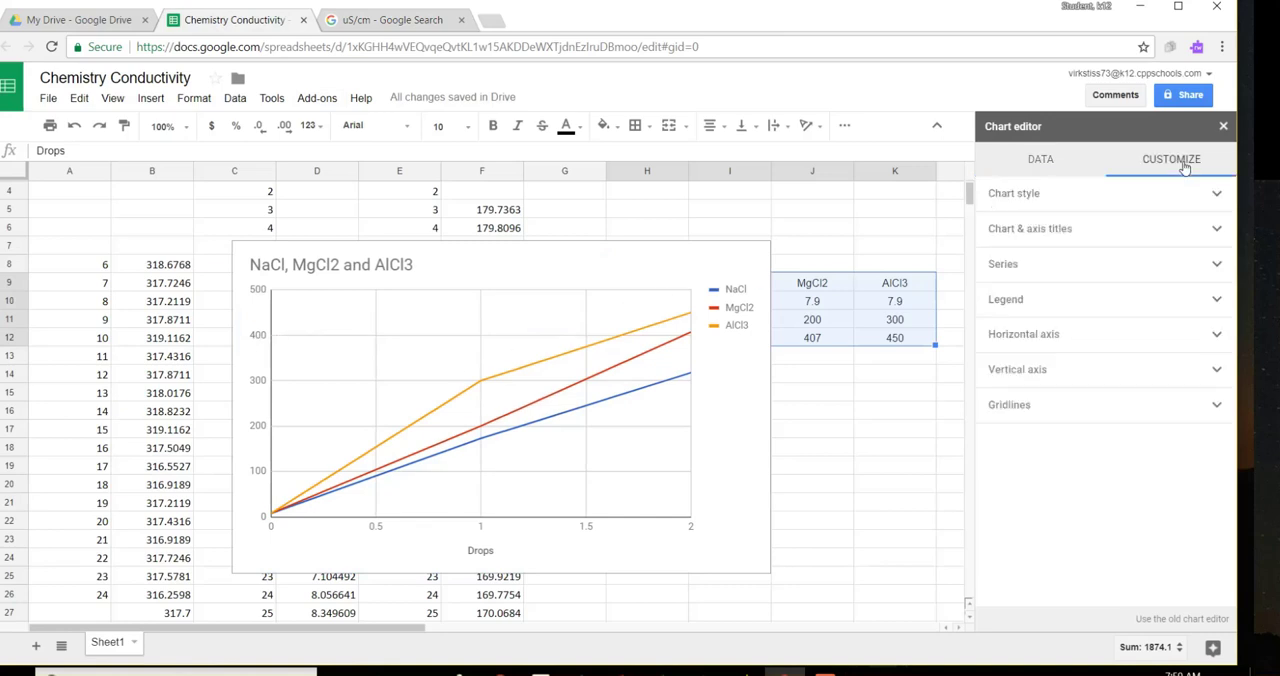
left_click(1216, 230)
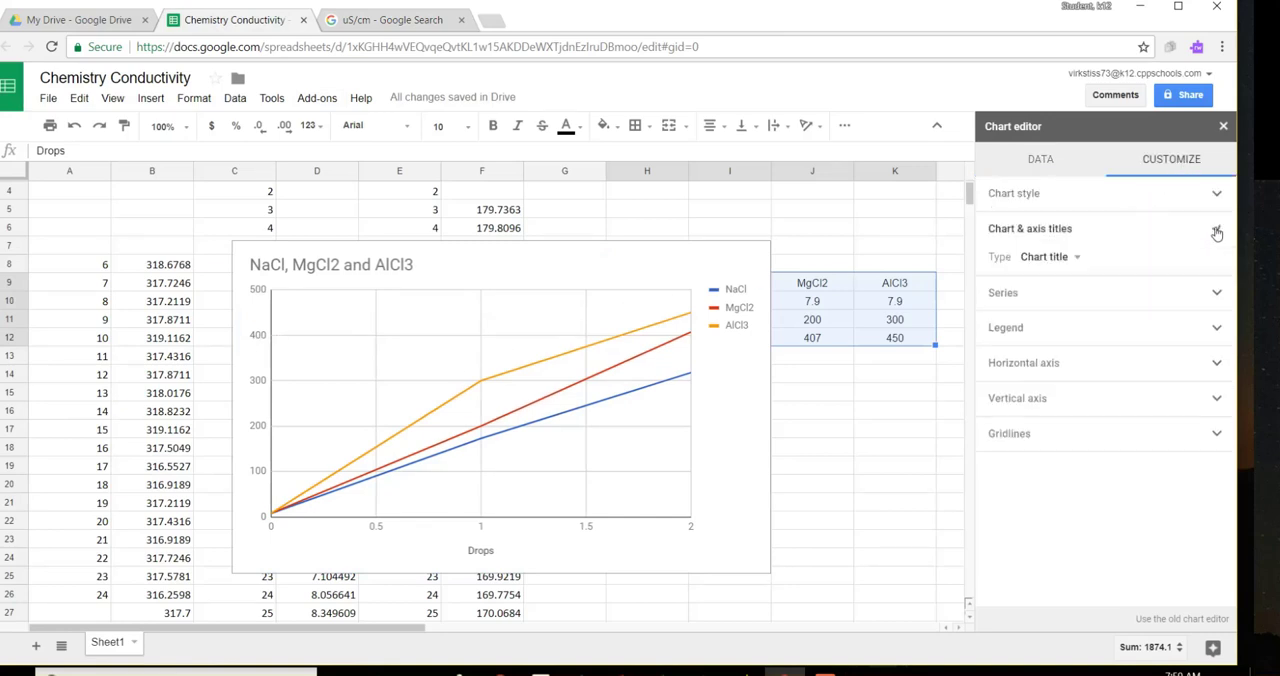
left_click(1078, 260)
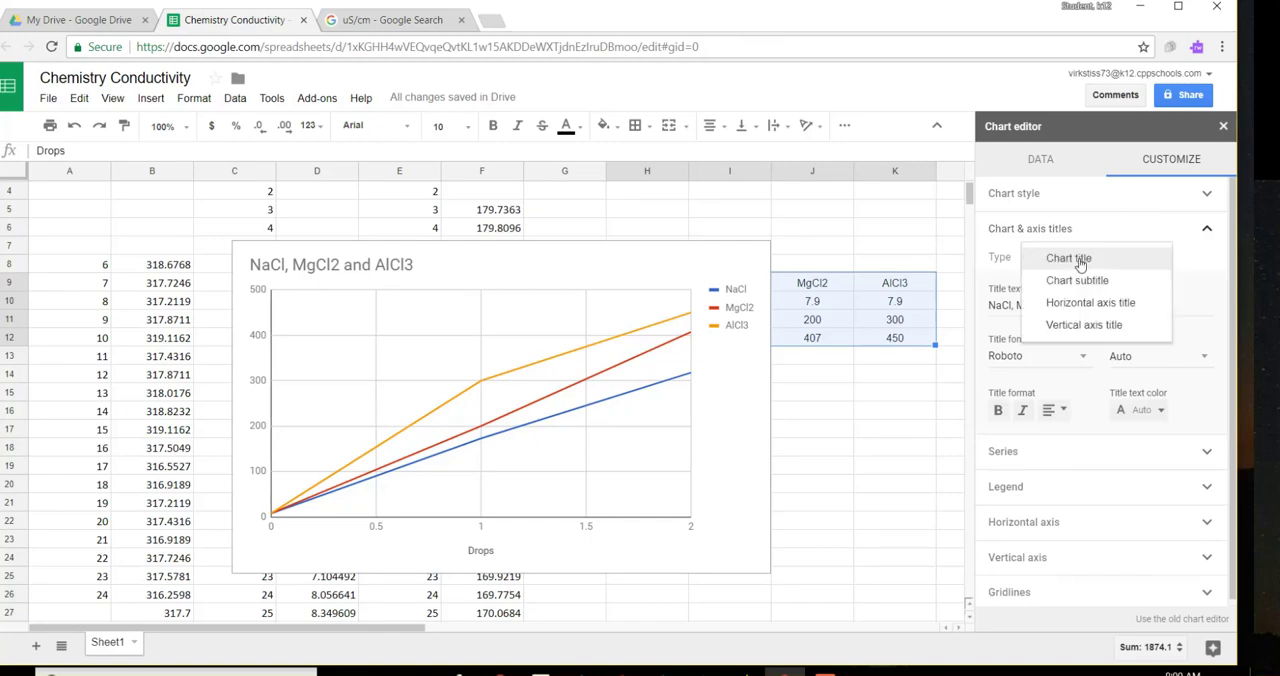
left_click(1068, 326)
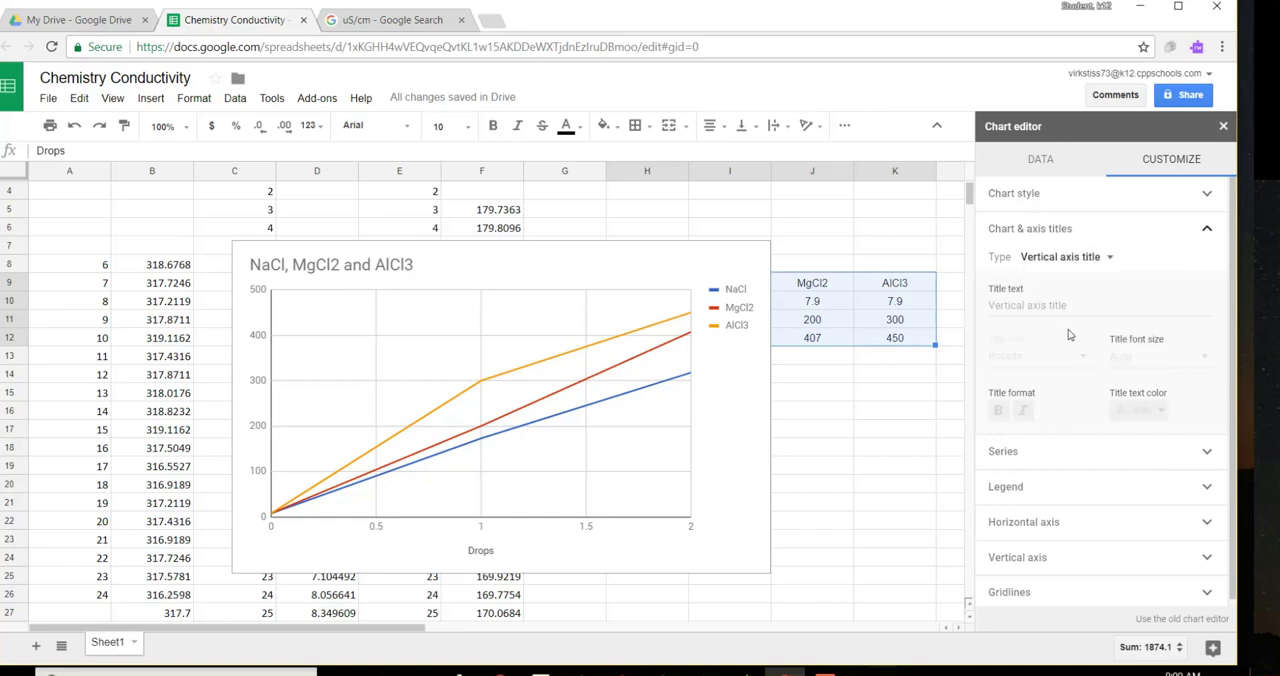
left_click(995, 310)
type("uS")
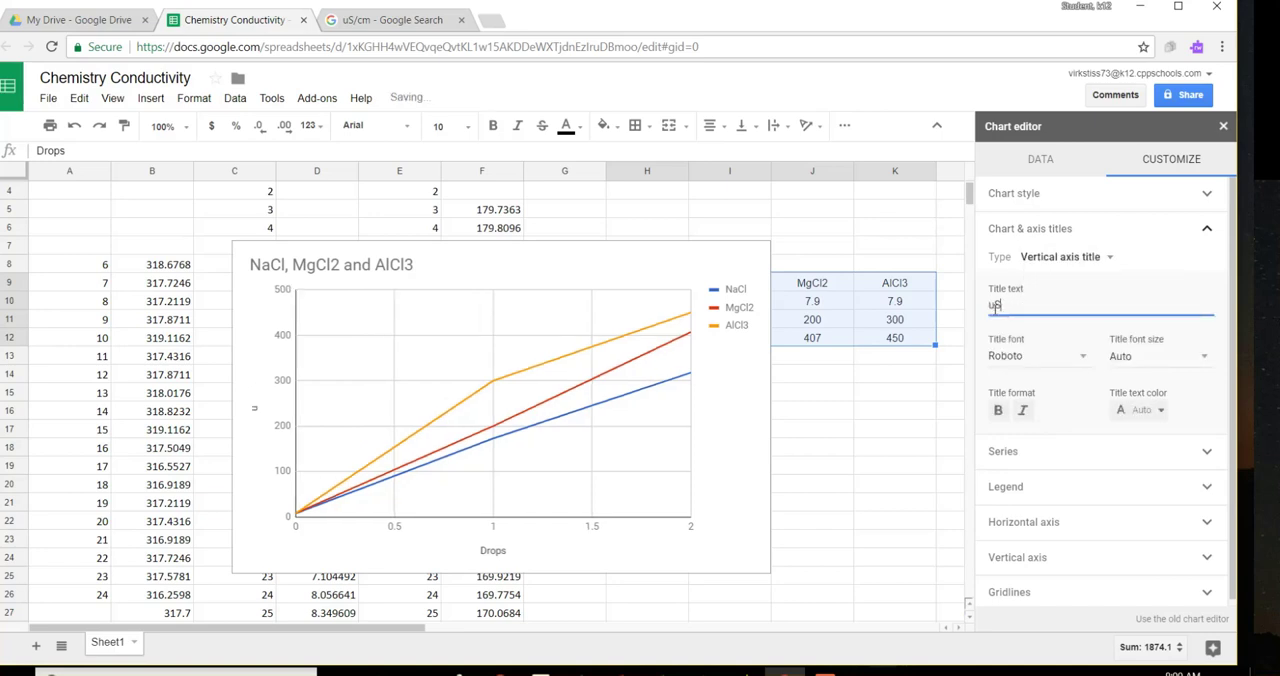
type("/cm")
left_click(897, 410)
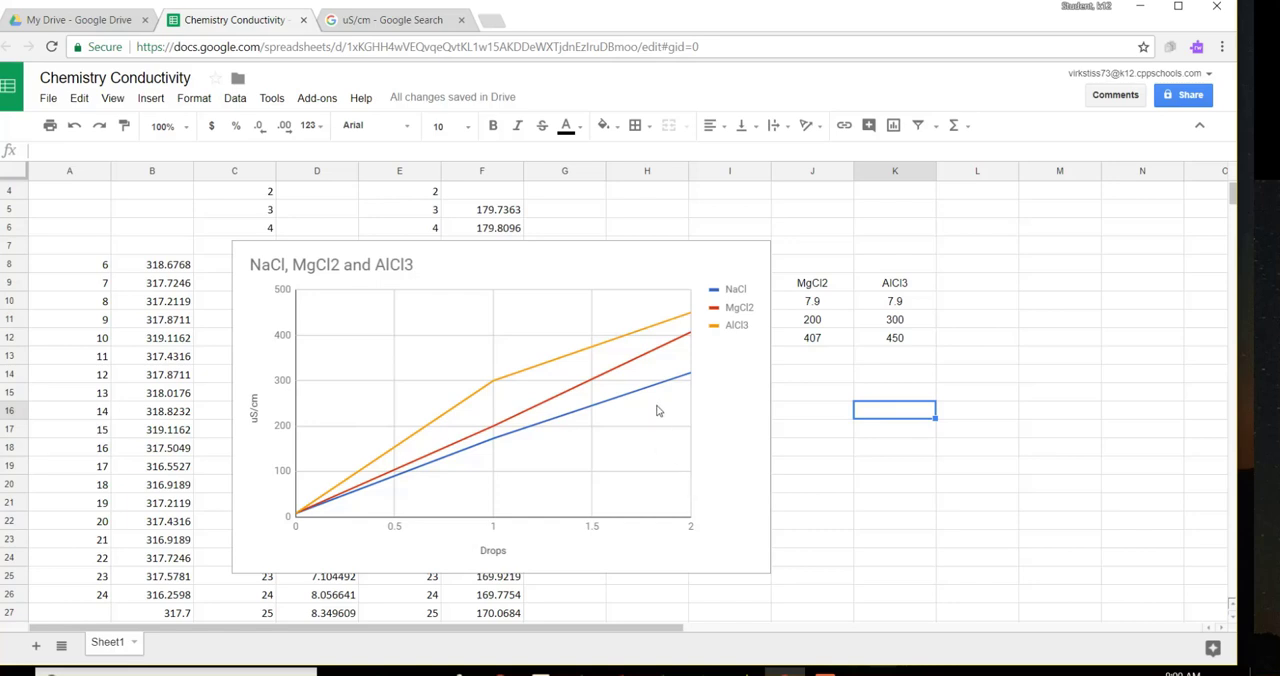
Step: Reopen the line chart for editing and add linear trendlines to all series
left_click(743, 267)
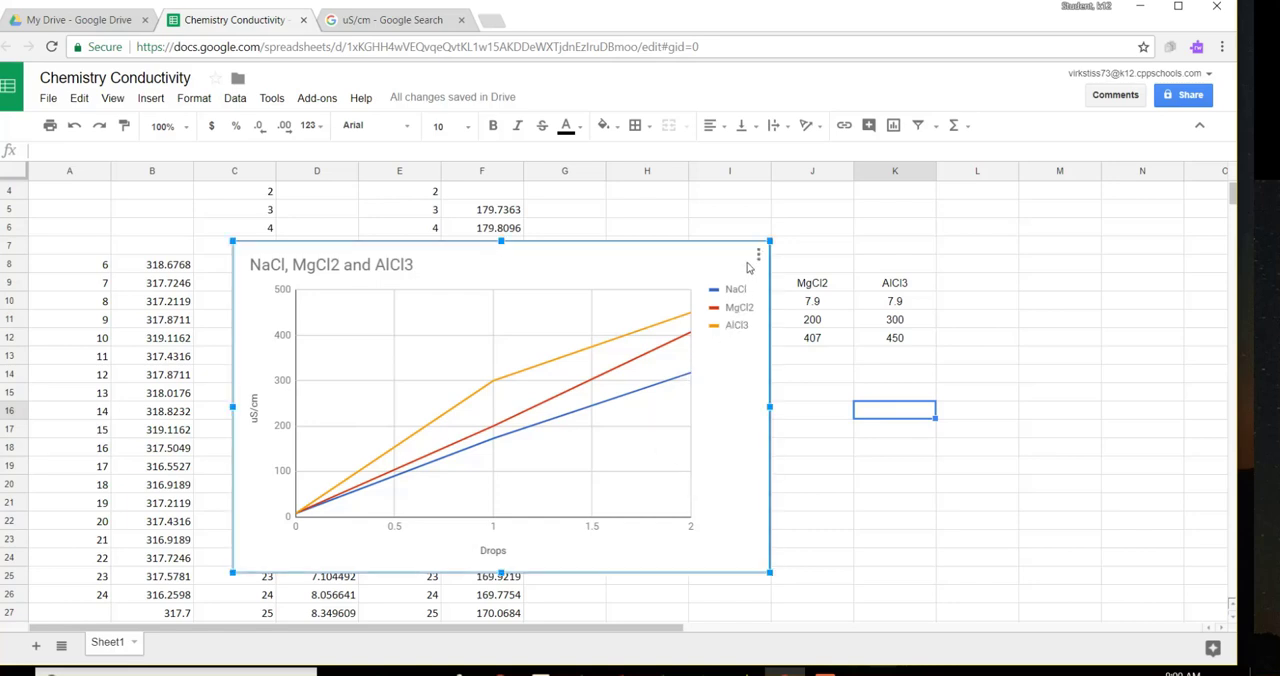
left_click(758, 256)
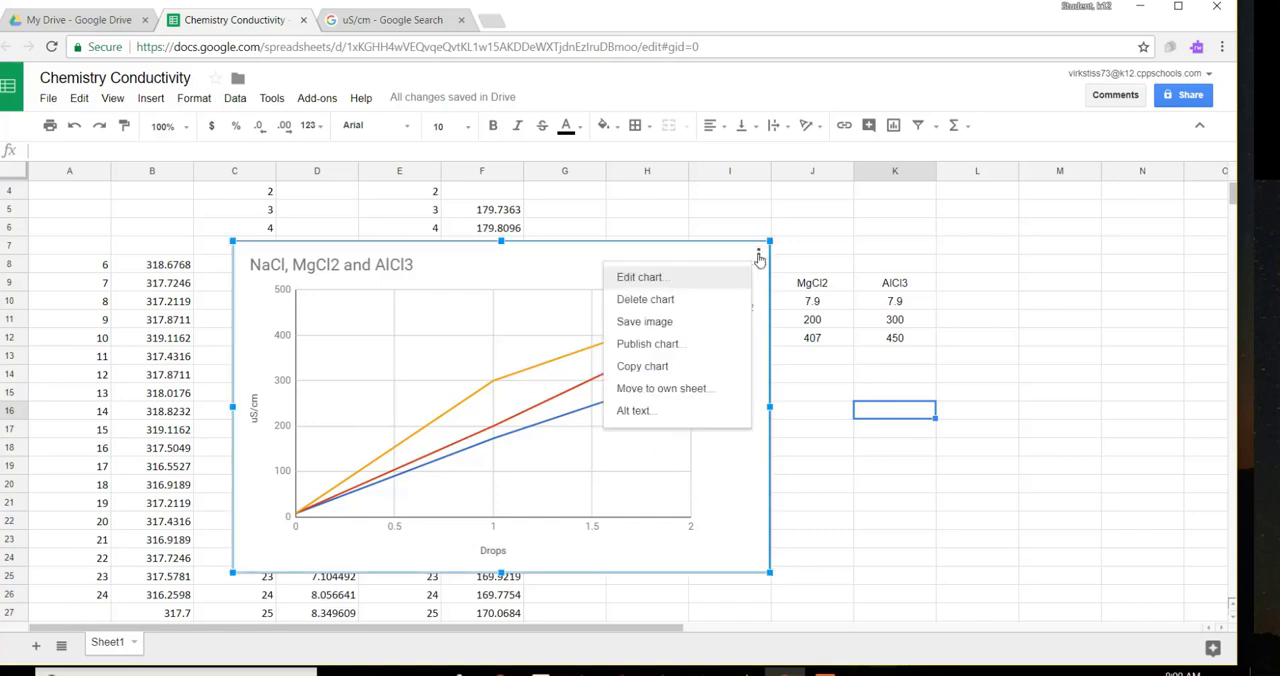
left_click(669, 280)
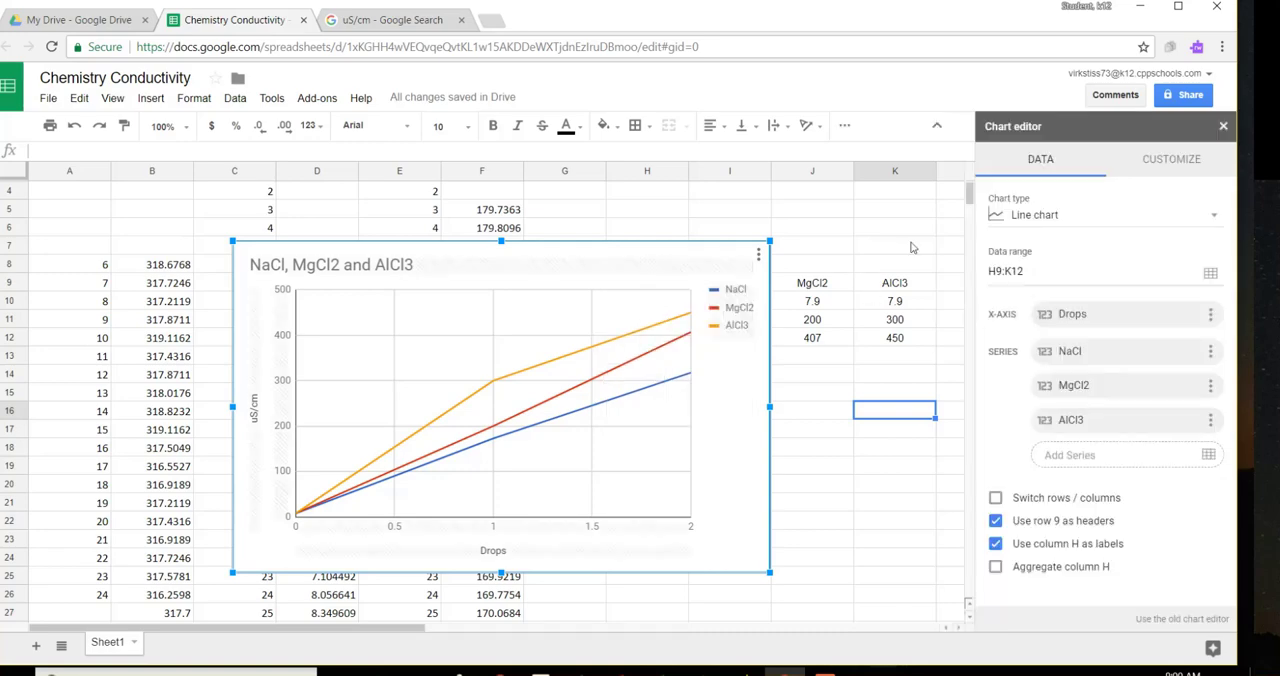
left_click(1160, 165)
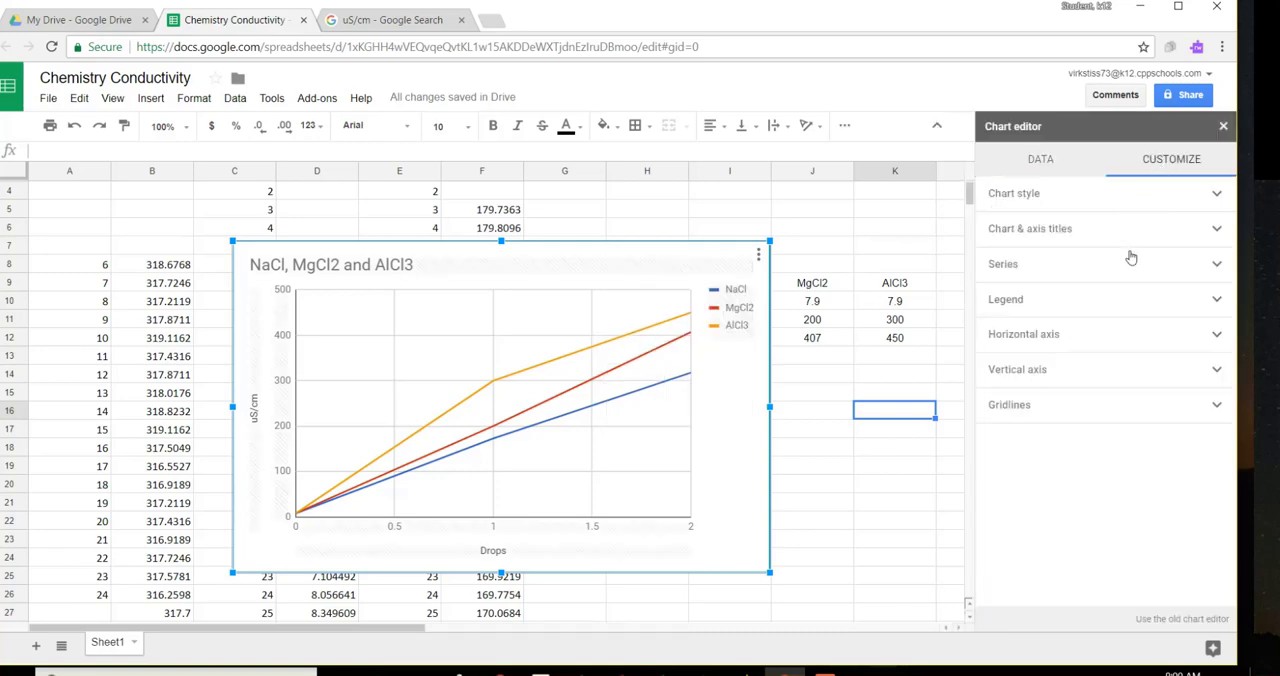
left_click(1217, 268)
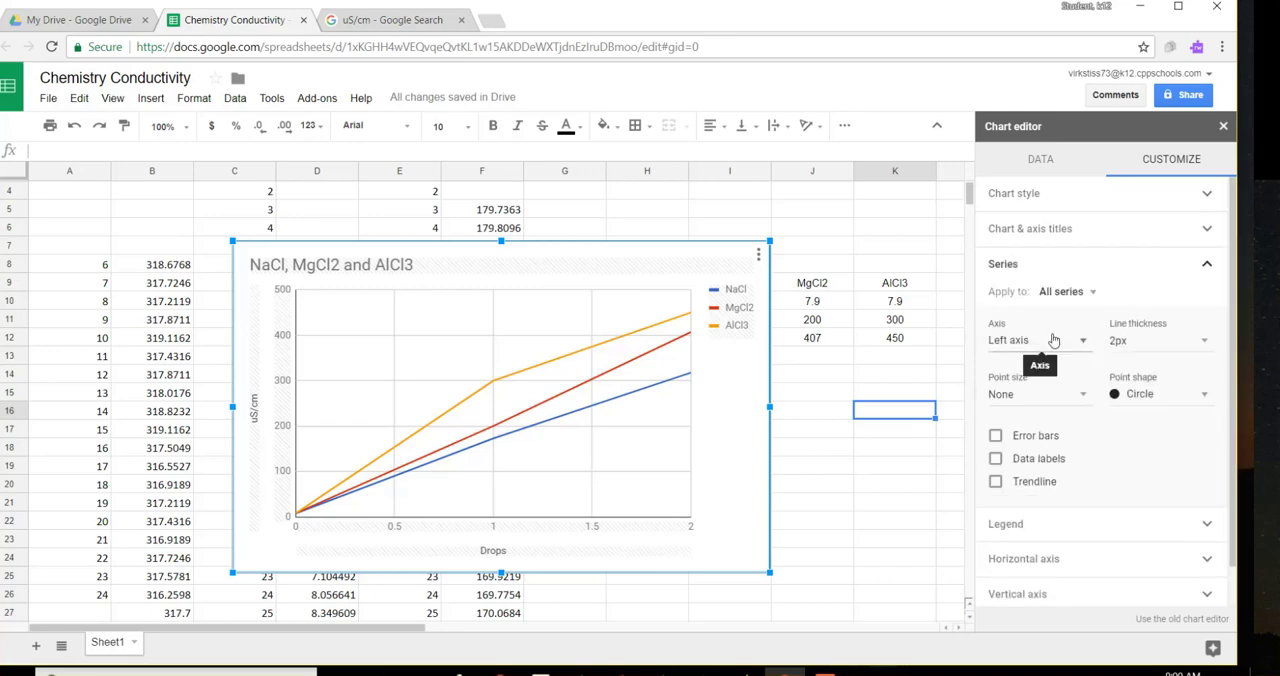
left_click(995, 483)
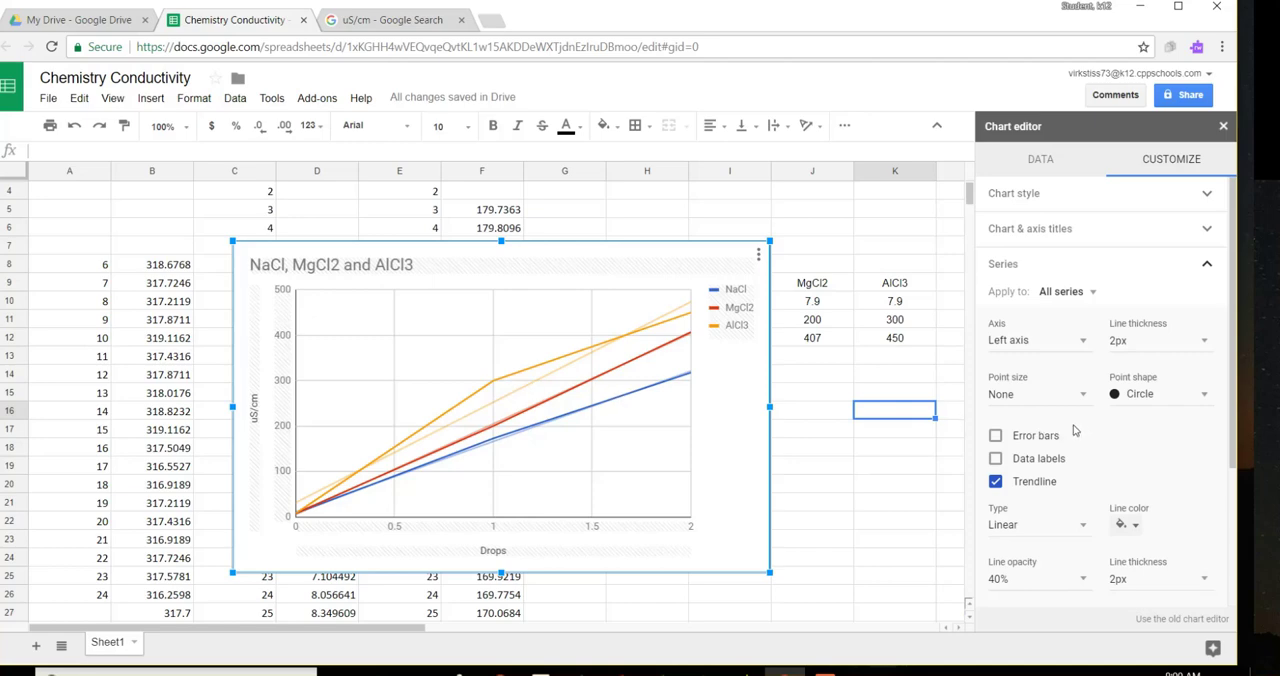
Step: Set the line color of the trendlines for all series to bright magenta
scroll(1096, 430, "down", 1)
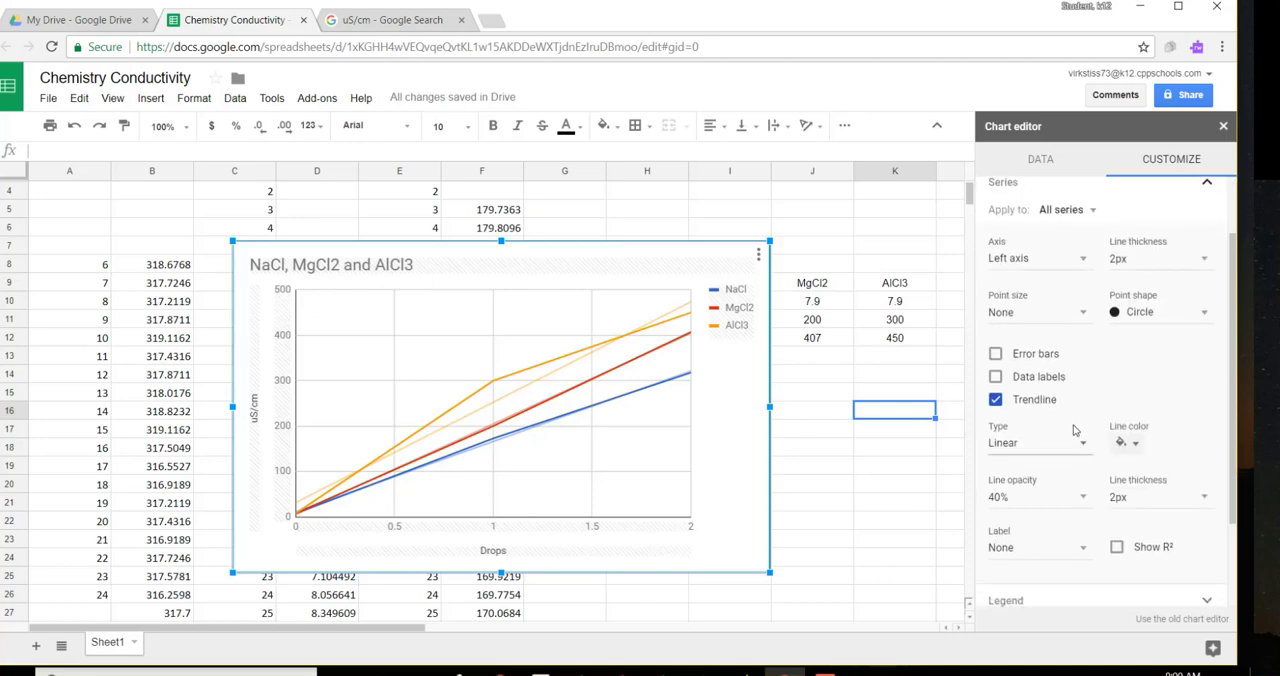
left_click(1134, 446)
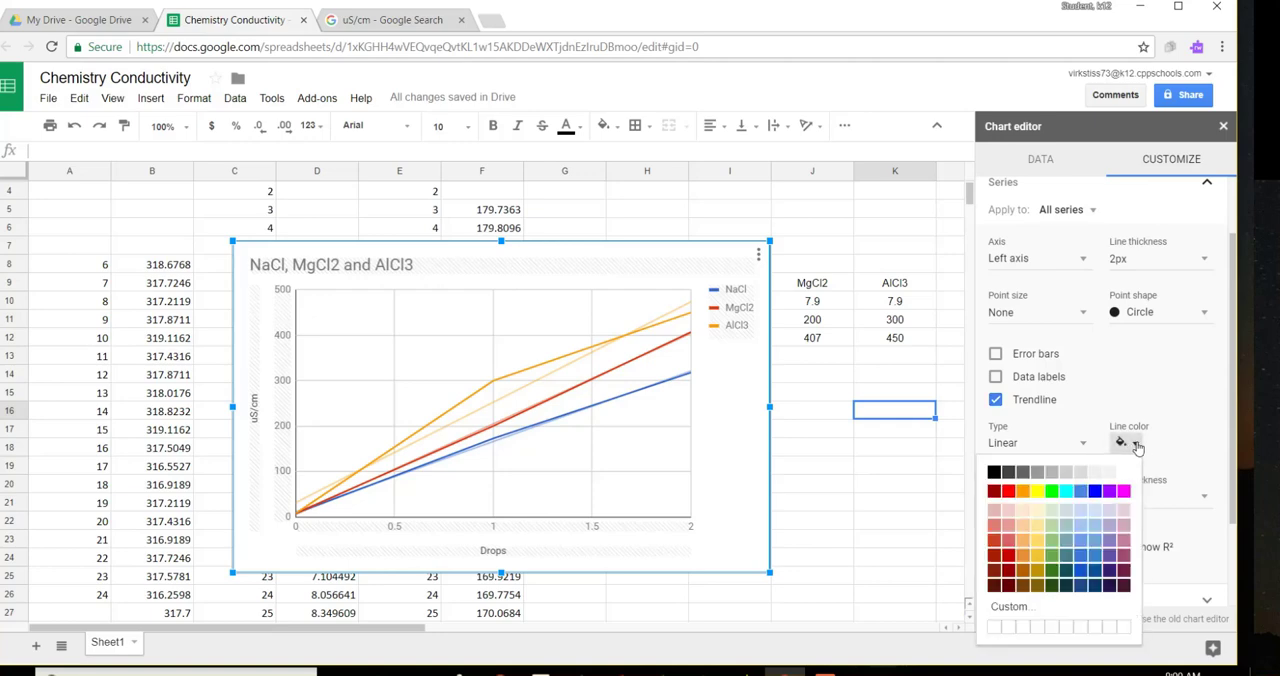
left_click(1122, 527)
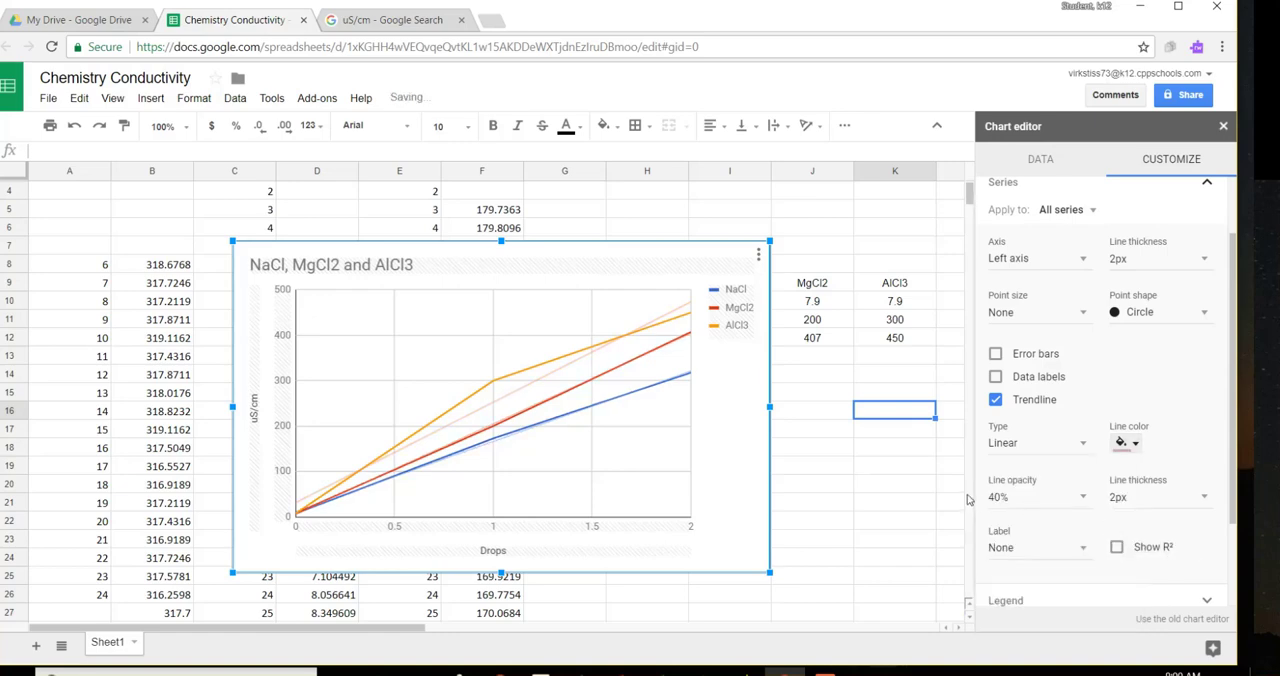
left_click(1135, 444)
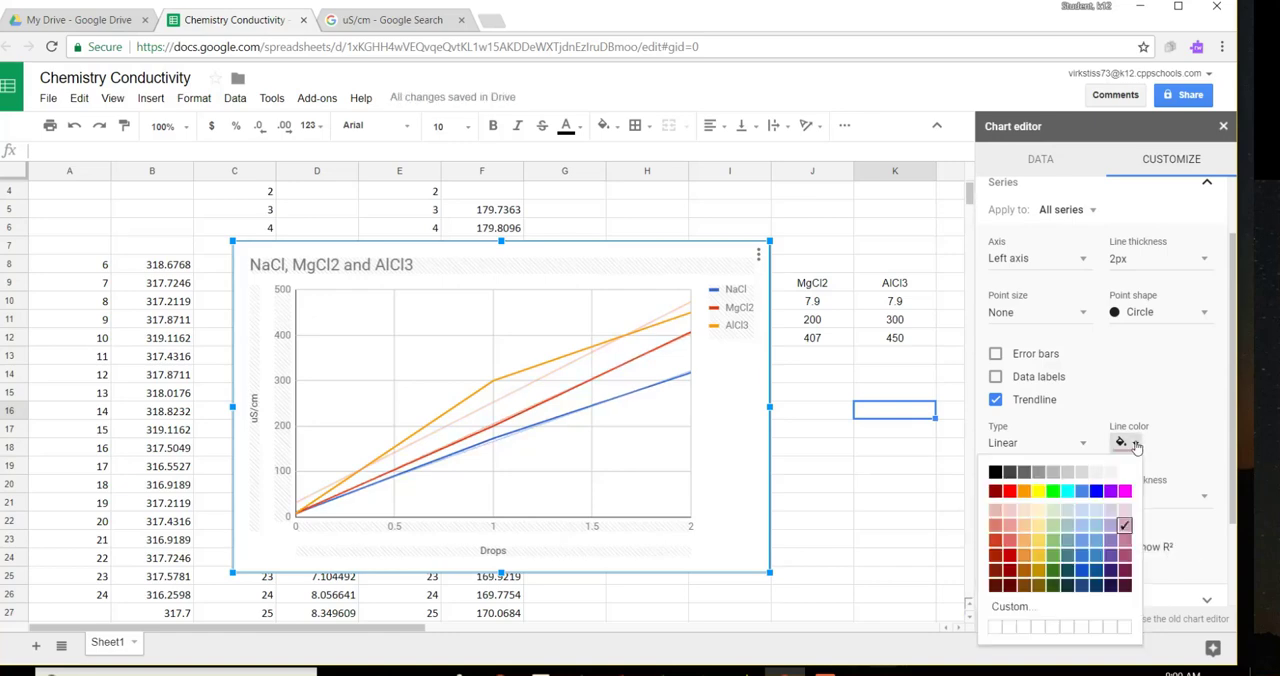
left_click(1124, 491)
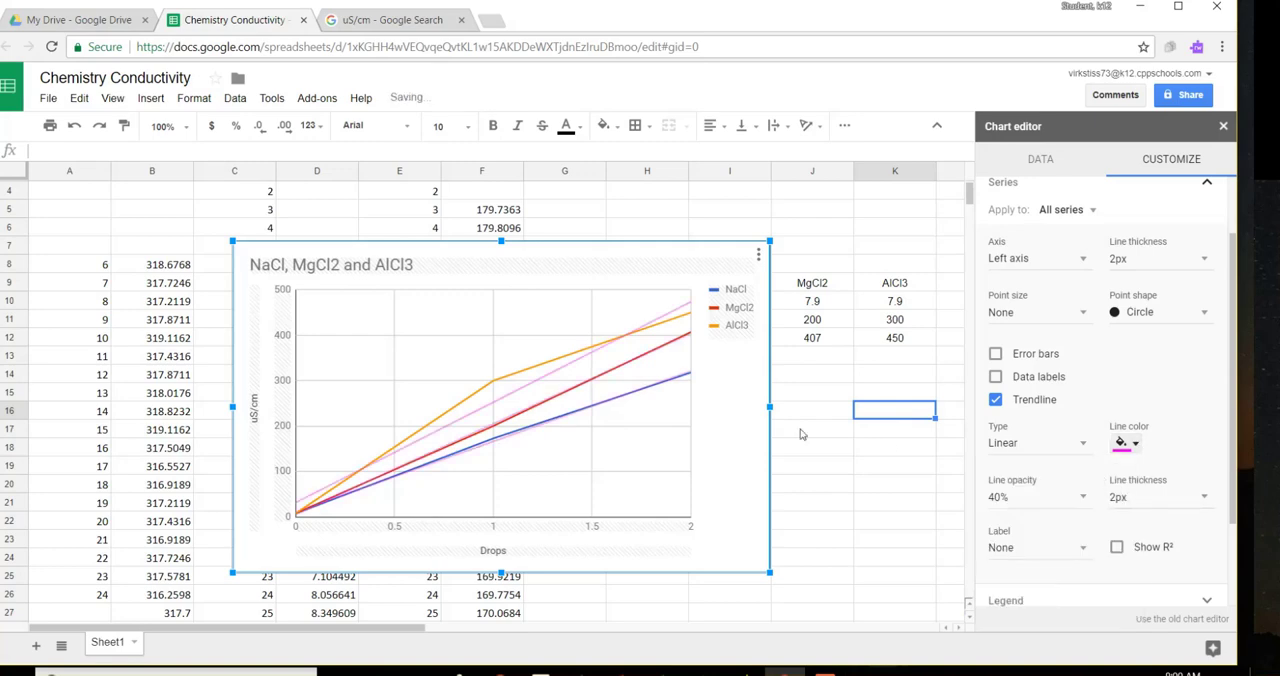
Step: Label the trendlines of all series with their equations using the Use Equation option
scroll(1090, 426, "down", 2)
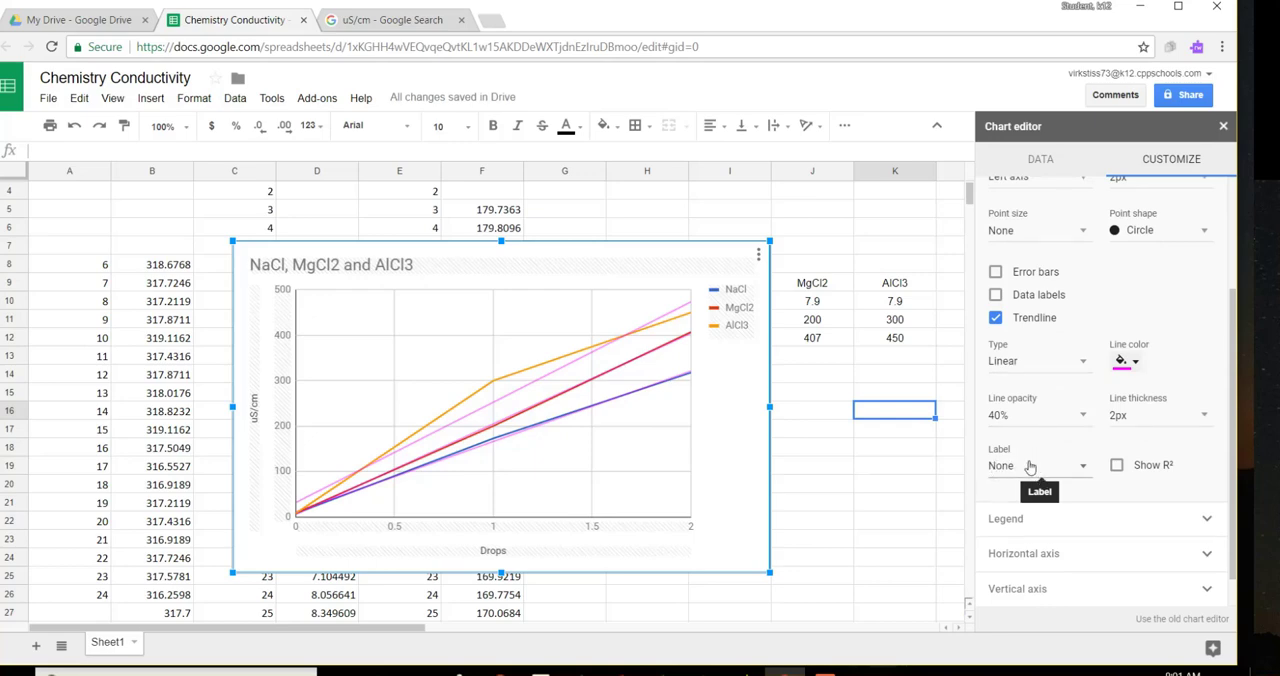
left_click(1084, 468)
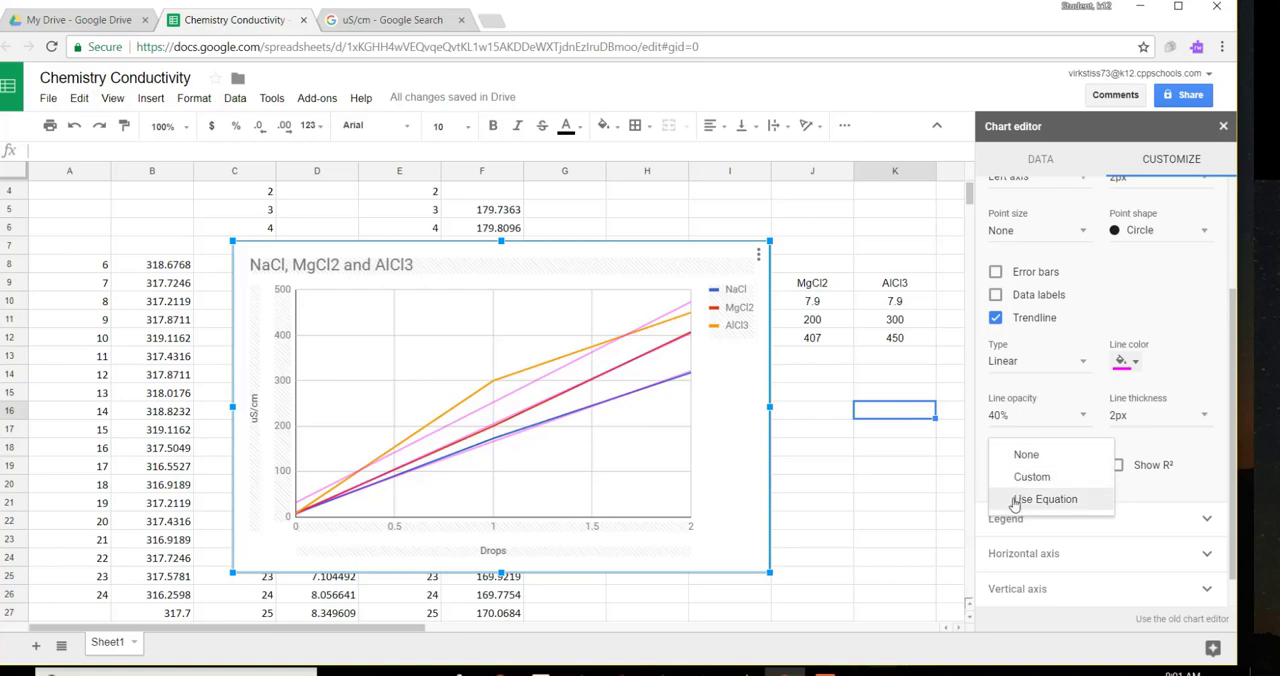
left_click(1040, 499)
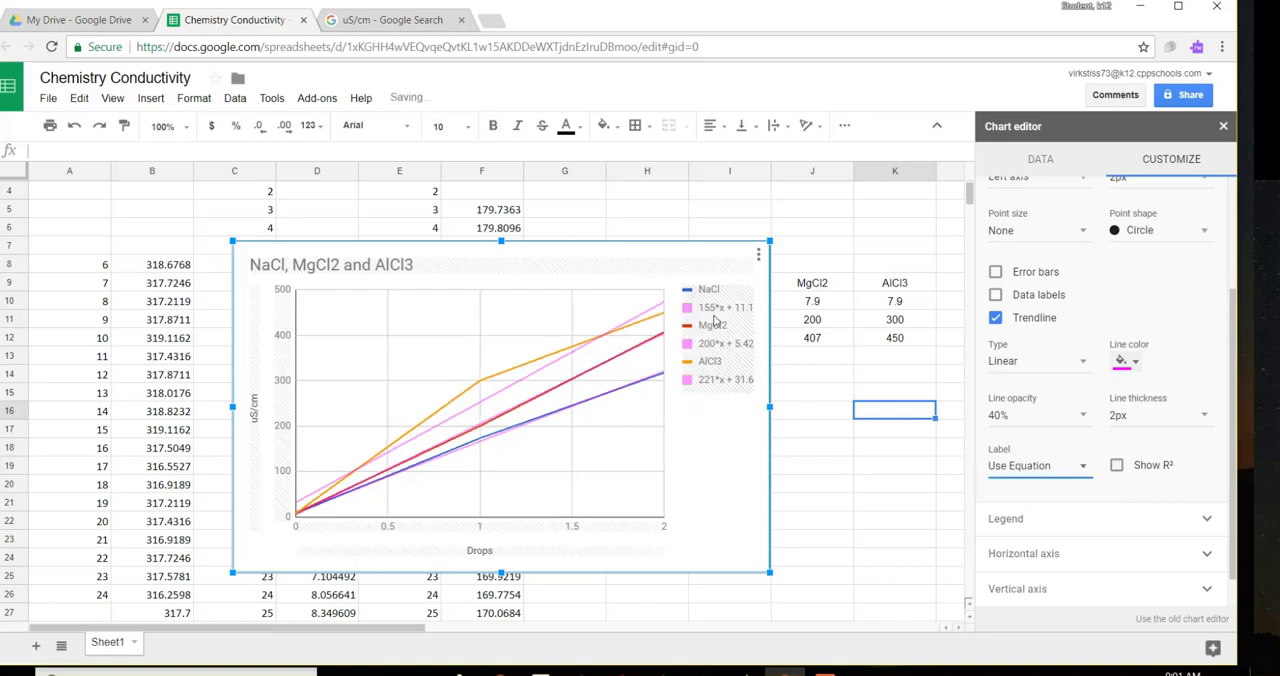